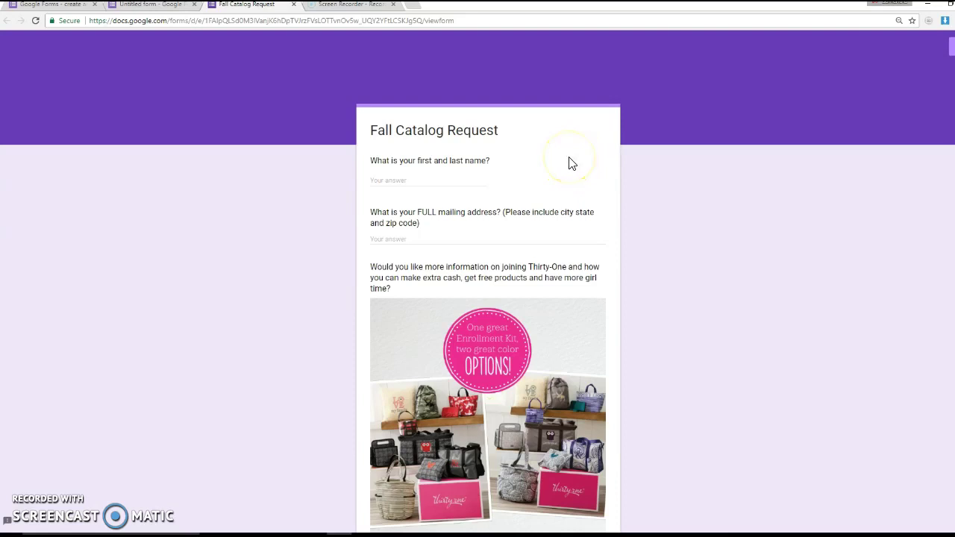
scroll(569, 158, "down", 1)
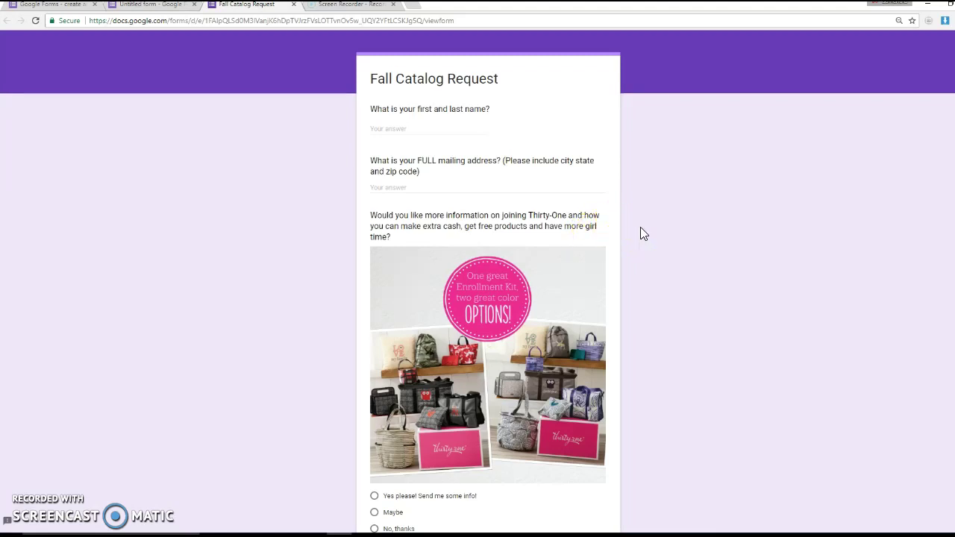
scroll(641, 228, "down", 2)
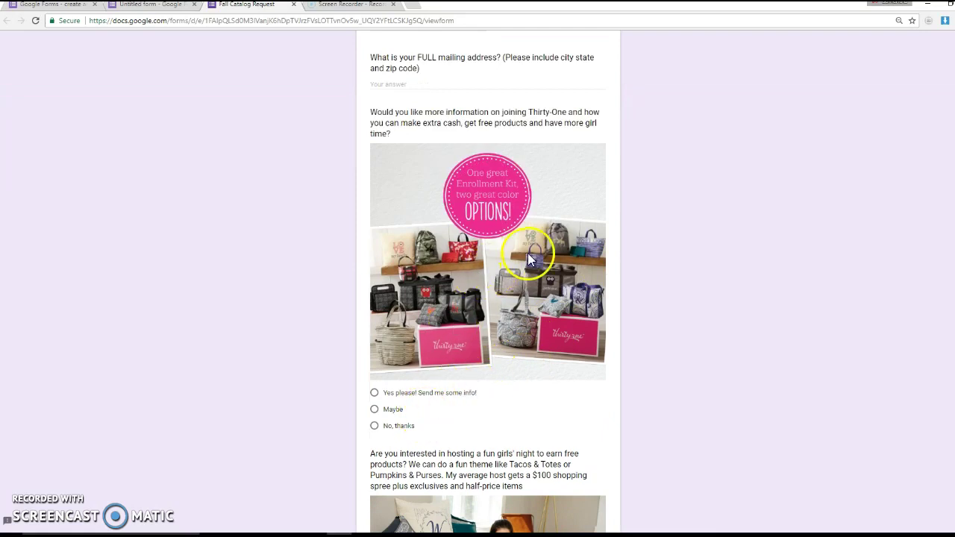
scroll(631, 253, "down", 4)
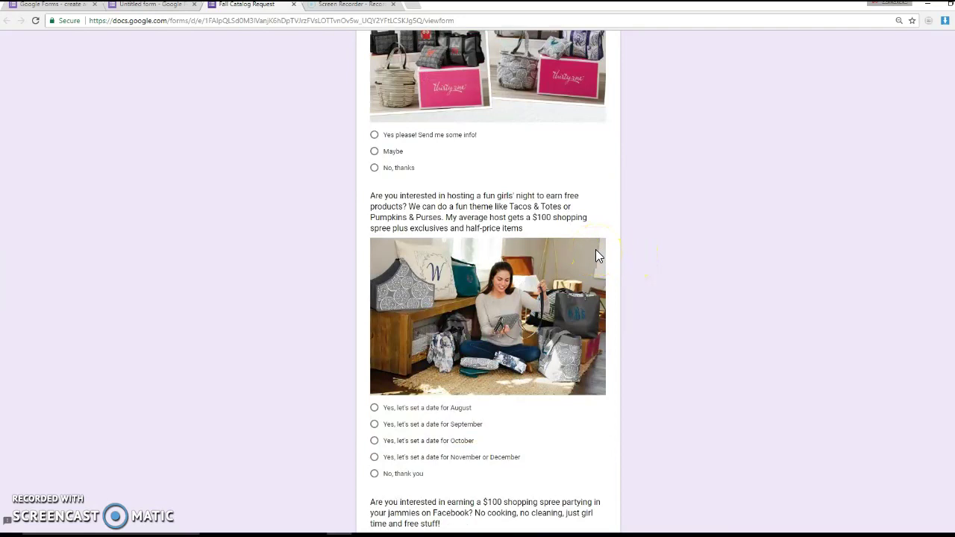
scroll(589, 248, "down", 2)
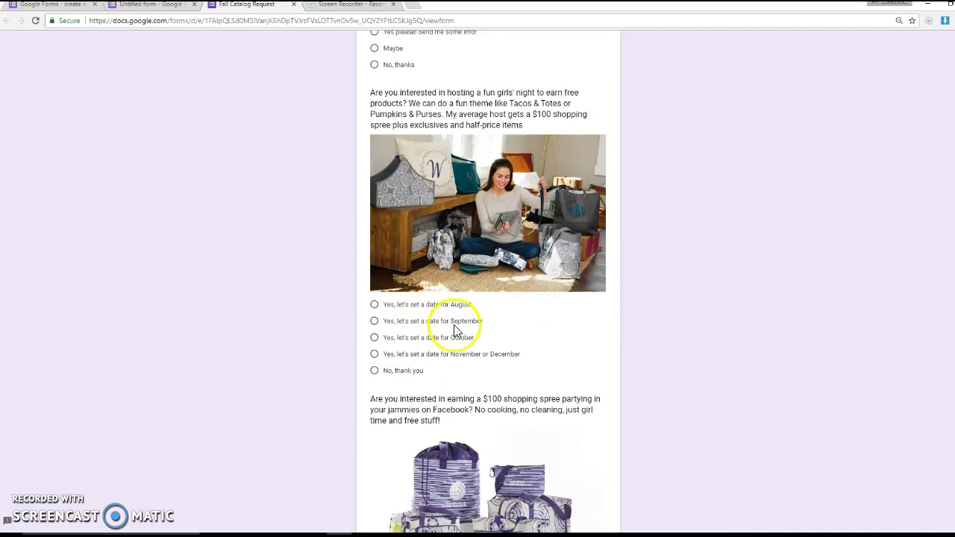
scroll(571, 321, "down", 4)
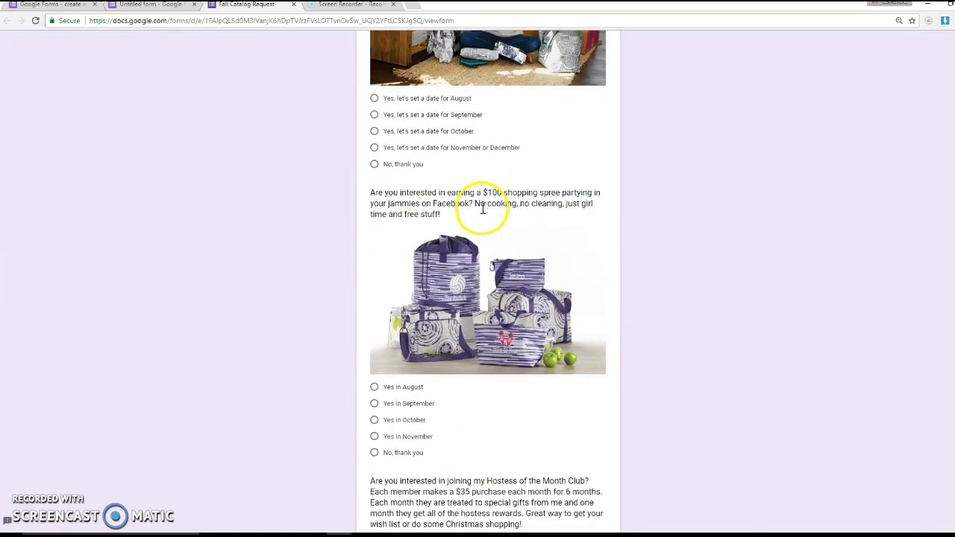
scroll(530, 219, "down", 1)
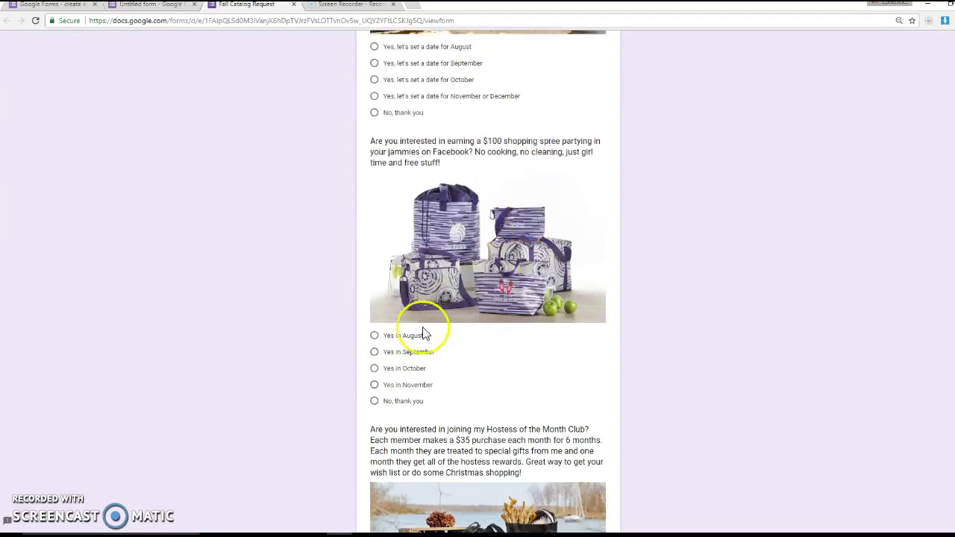
scroll(533, 354, "down", 4)
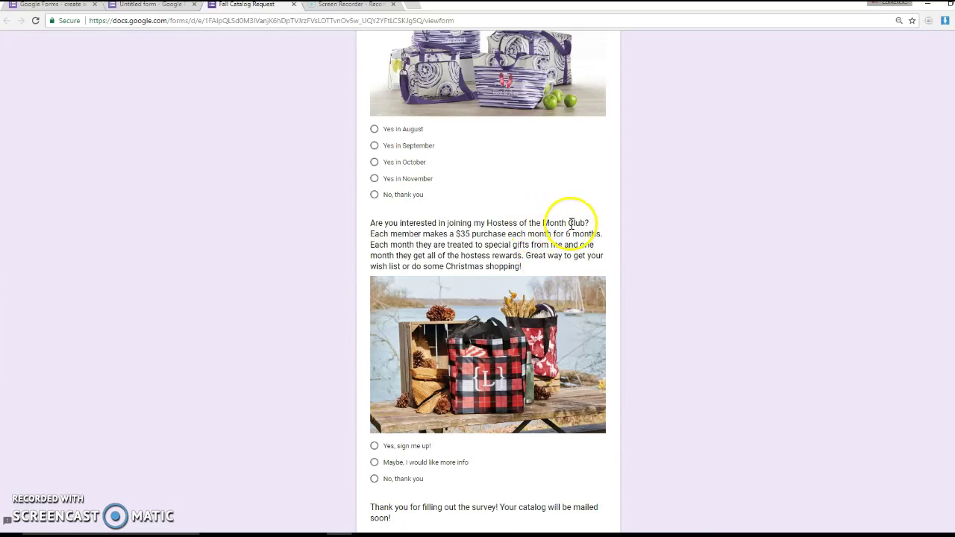
scroll(572, 231, "down", 3)
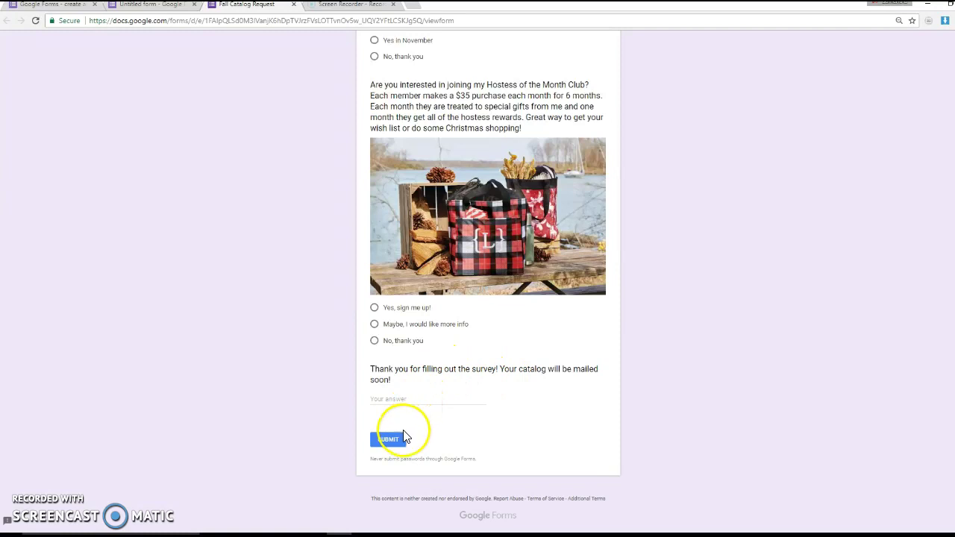
scroll(485, 333, "up", 20)
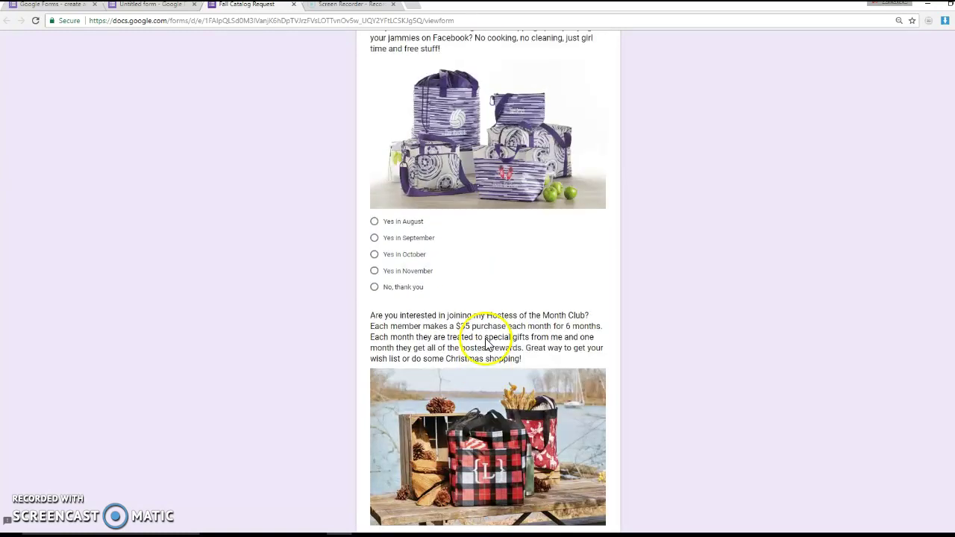
scroll(486, 337, "up", 1)
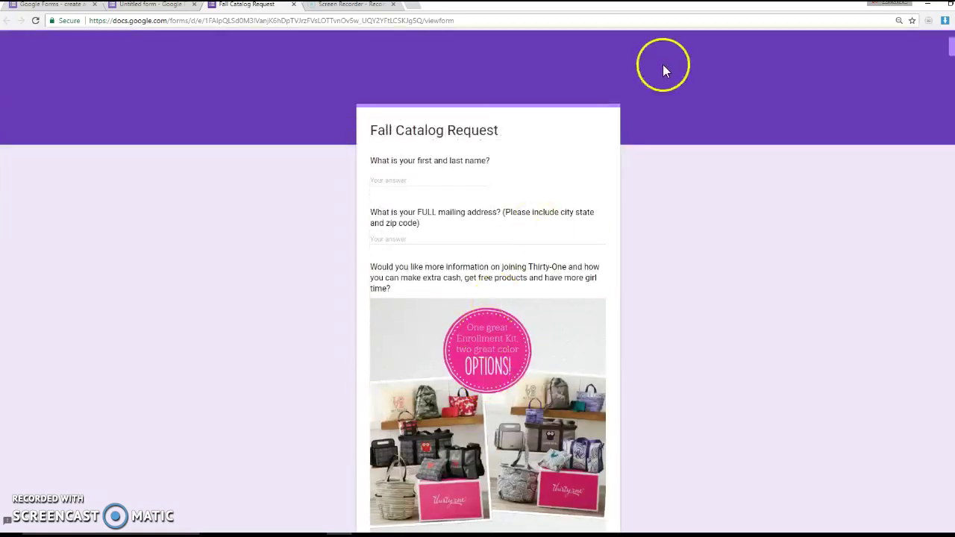
Open the catalog form's 23 responses in individual view and advance to response 2.
left_click(162, 11)
left_click(504, 100)
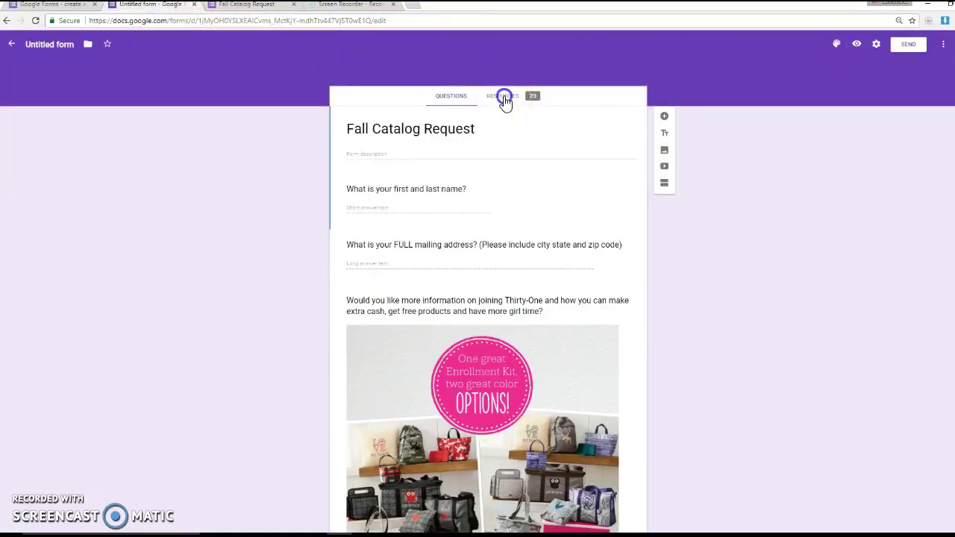
left_click(500, 155)
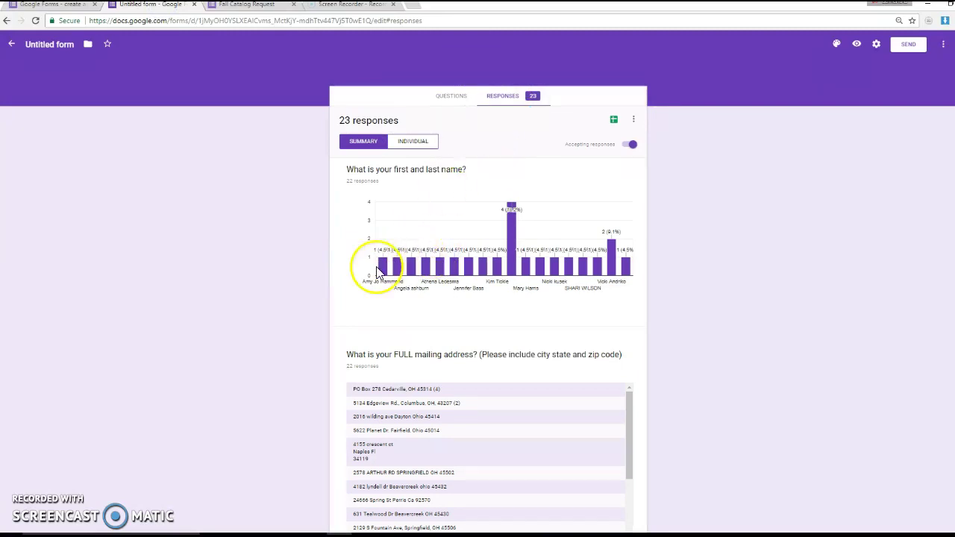
scroll(426, 319, "down", 2)
scroll(426, 316, "up", 1)
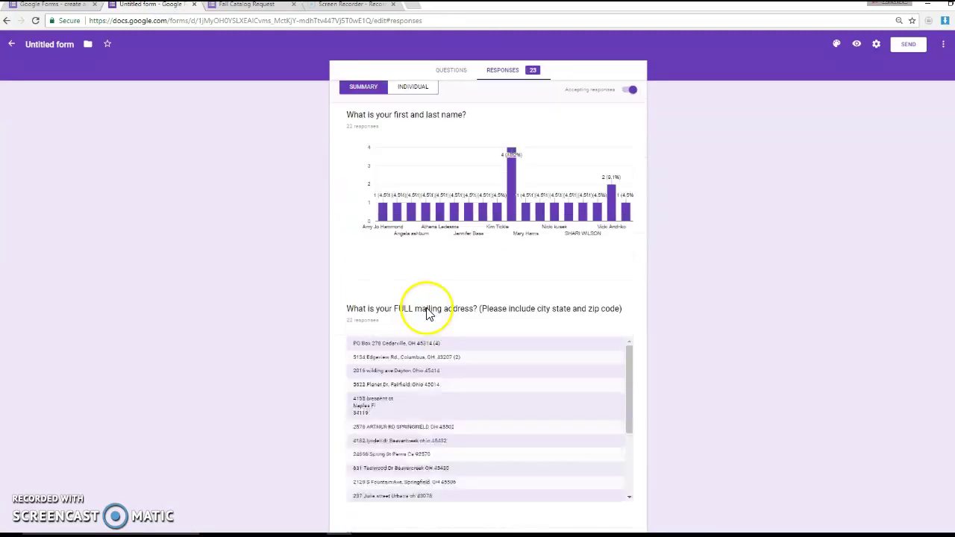
scroll(426, 313, "up", 1)
left_click(397, 145)
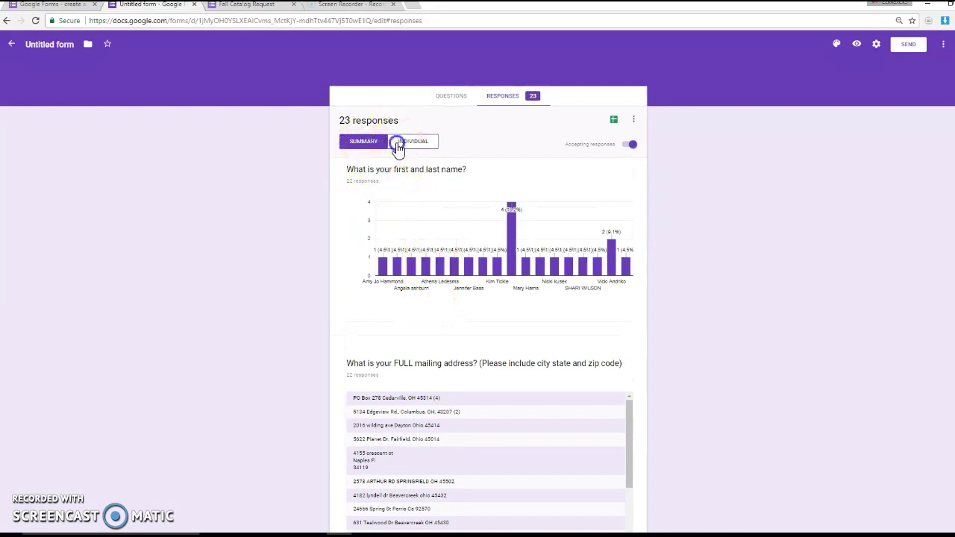
left_click(580, 174)
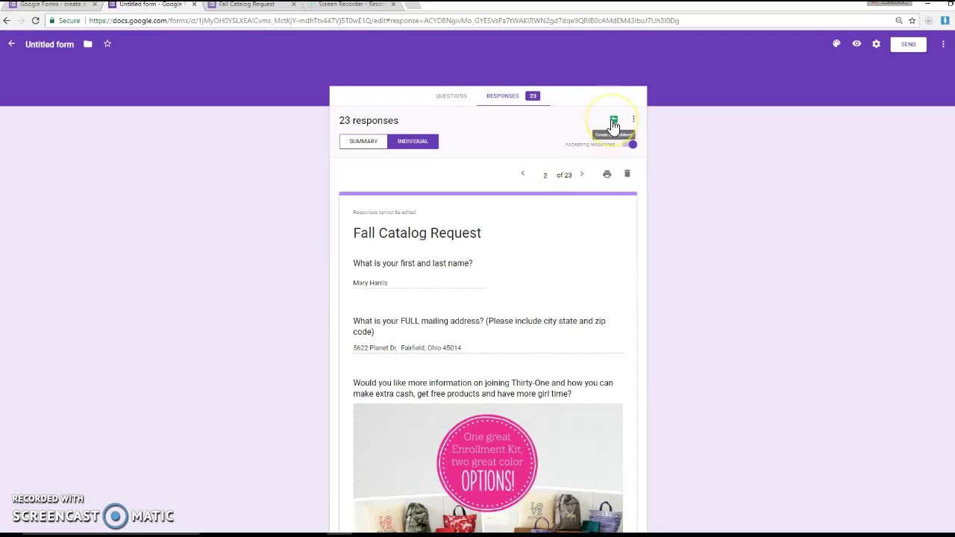
left_click(614, 125)
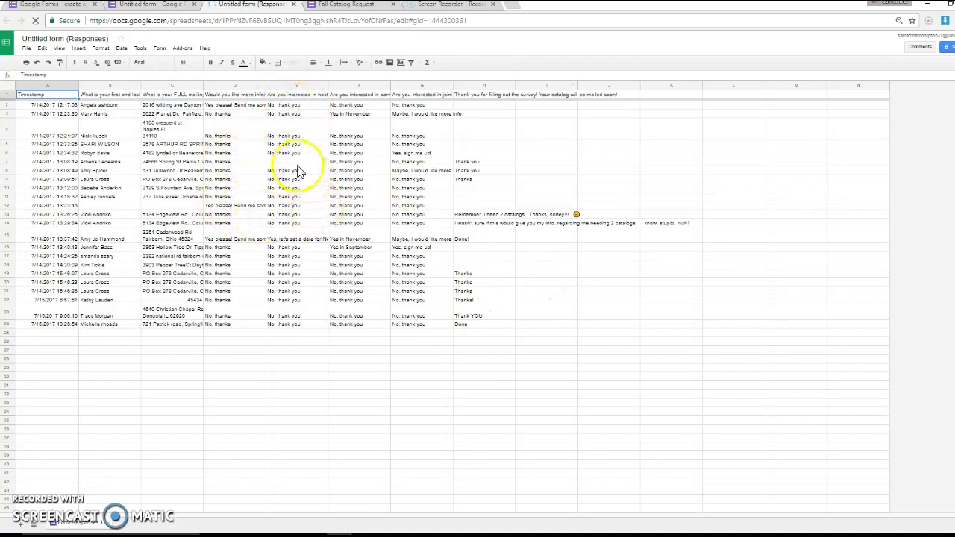
left_click(295, 5)
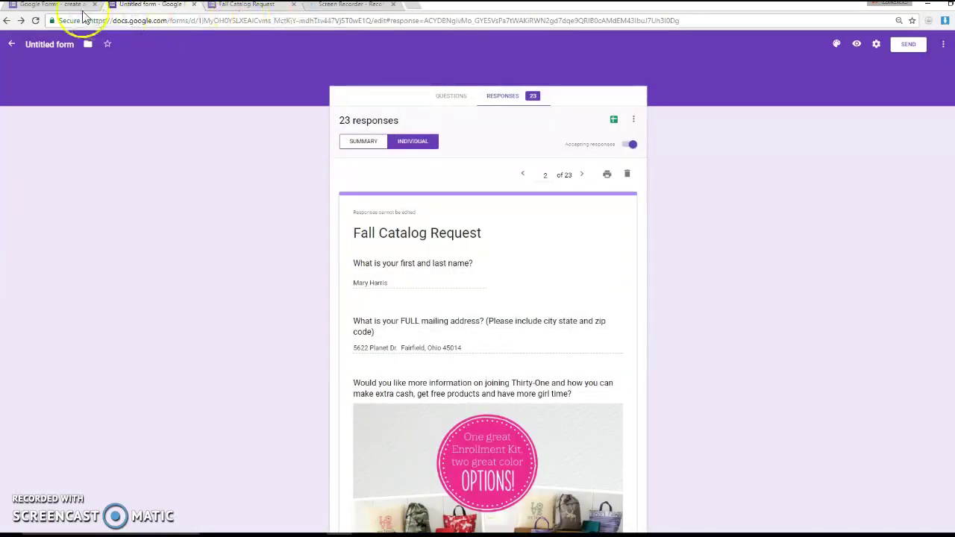
Switch to the Google Forms start page listing templates and recent forms.
left_click(54, 9)
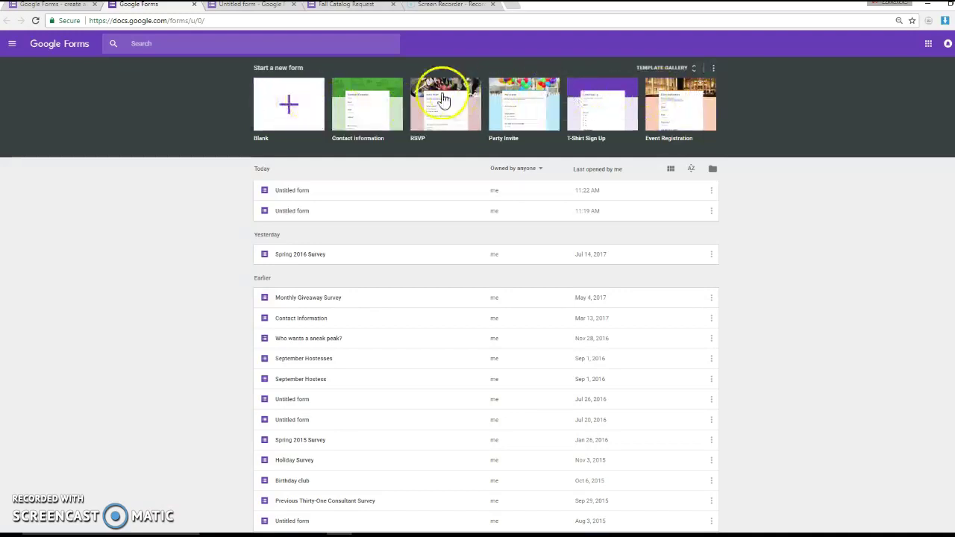
Create a blank form and title it 'Catalog Request Example'.
left_click(289, 107)
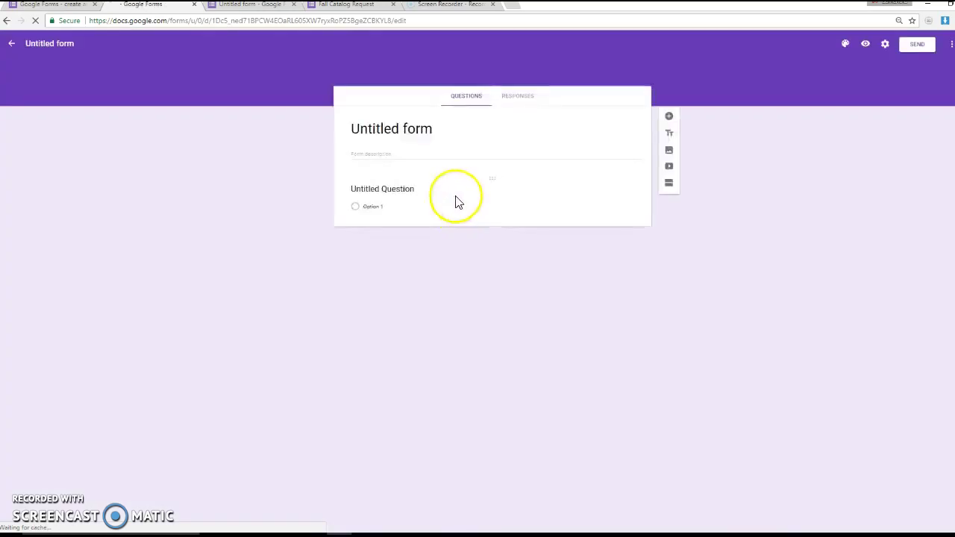
left_click(403, 130)
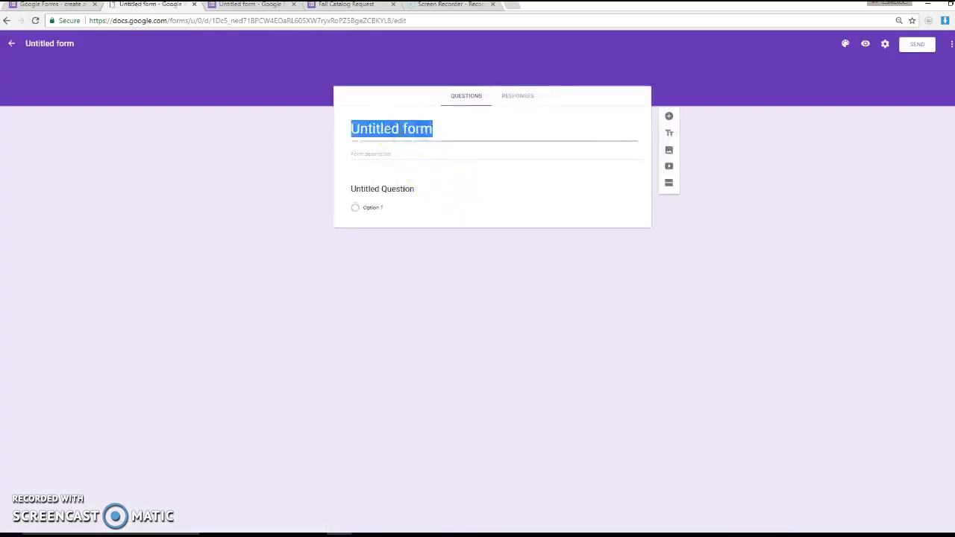
type("Catalo")
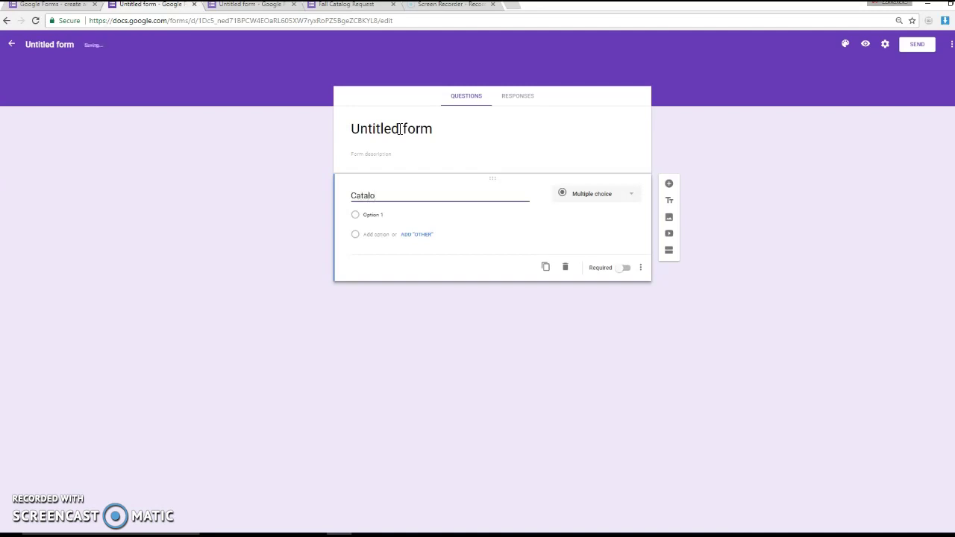
left_click(400, 129)
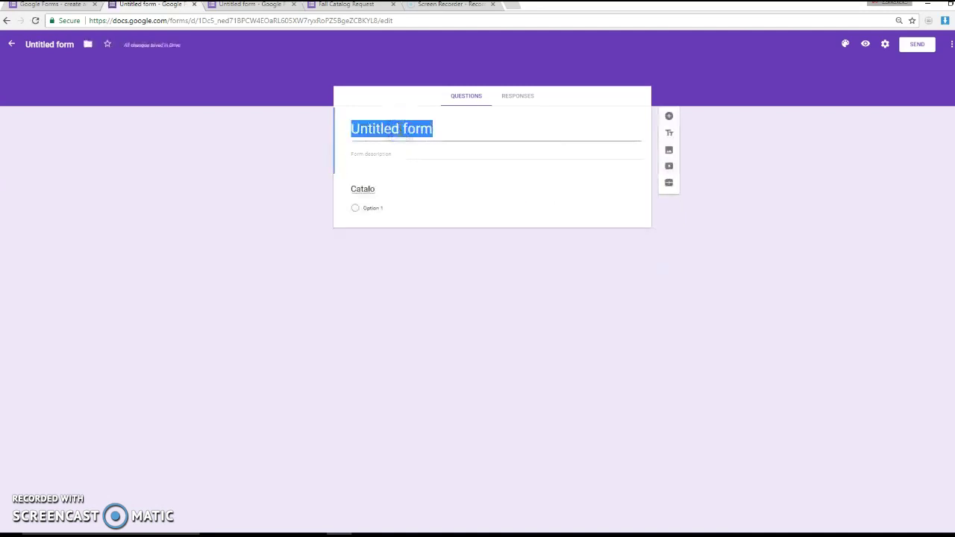
type("Cata")
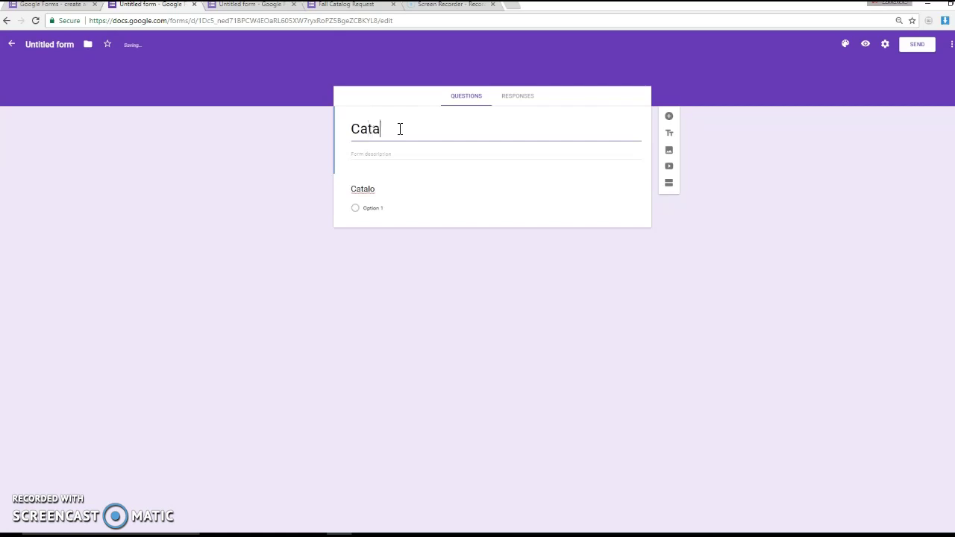
type("log Request Example")
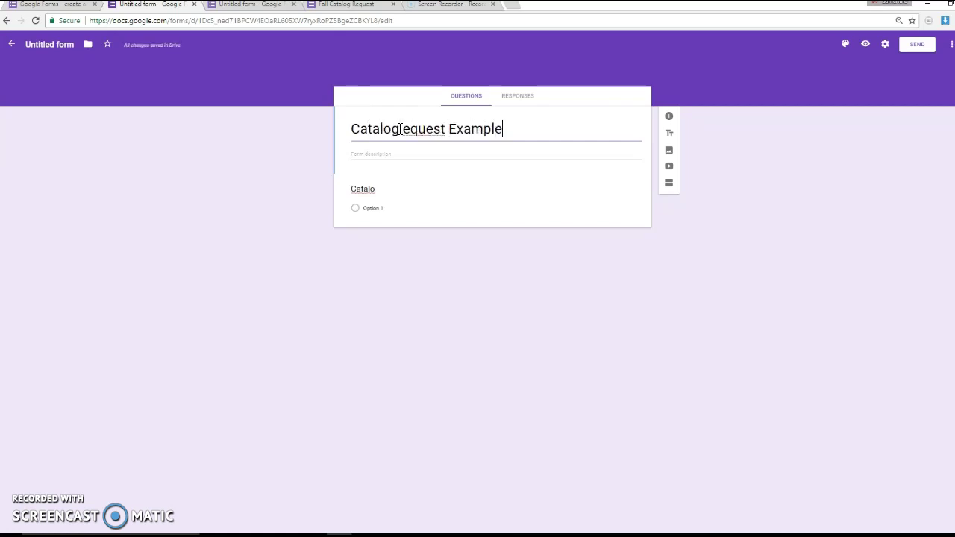
left_click(403, 128)
type("R")
left_click(427, 175)
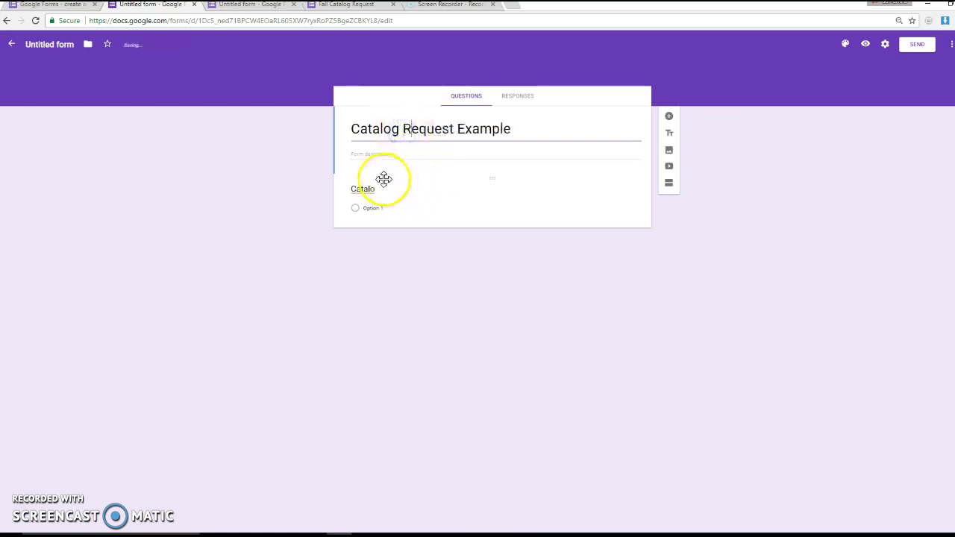
Enter 'What is your full name?' as the first question and mark it required.
left_click(374, 188)
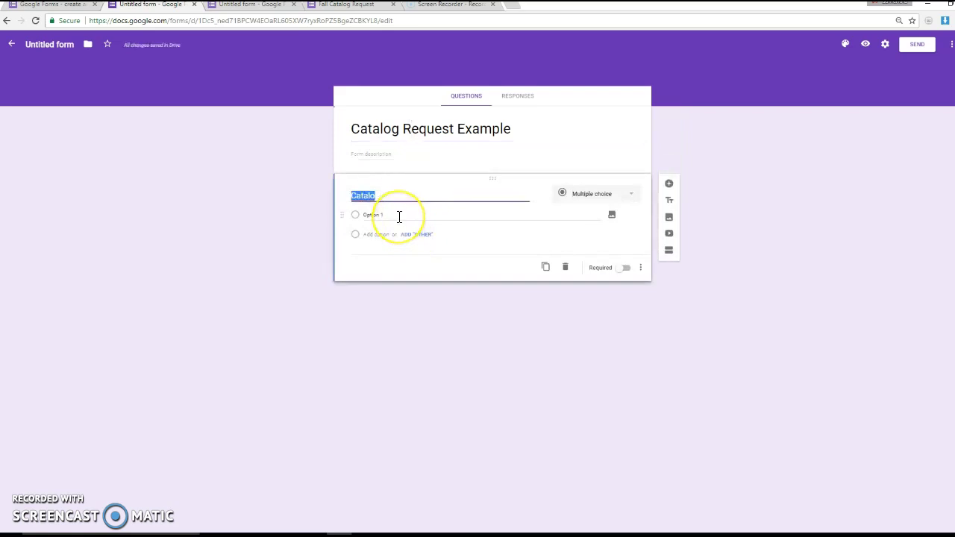
type("What is your f")
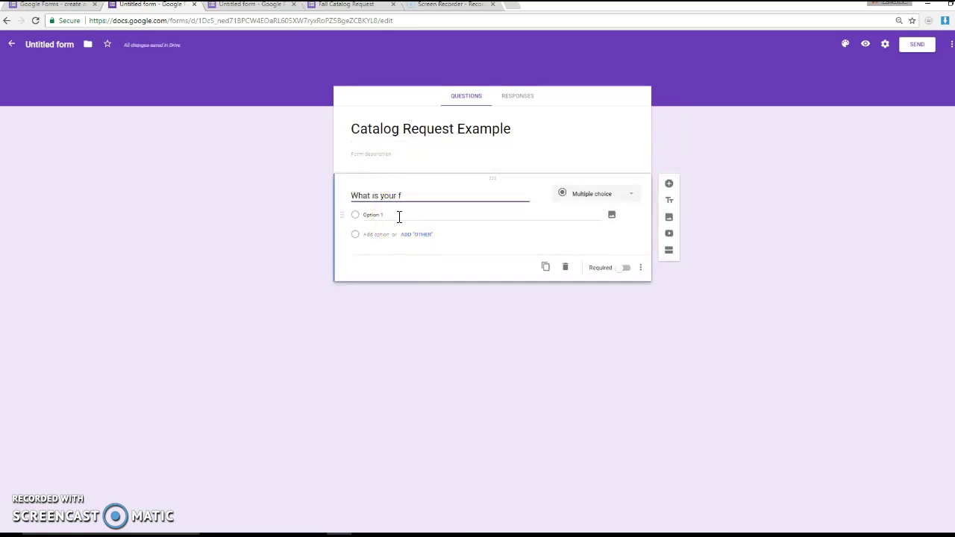
type("ull name?")
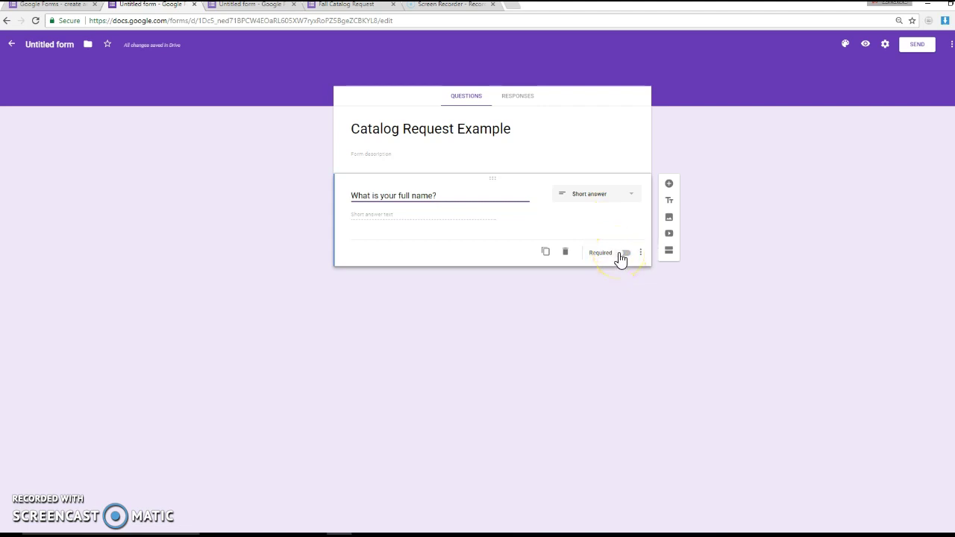
left_click(621, 254)
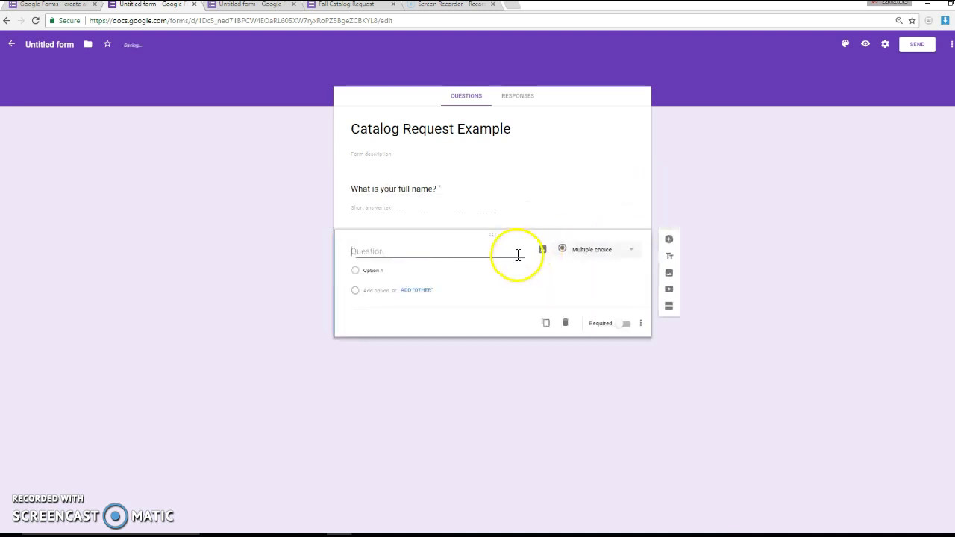
Add the required 'What is your full mailing address?' question, then start typing the business-opportunity question.
type("What is you")
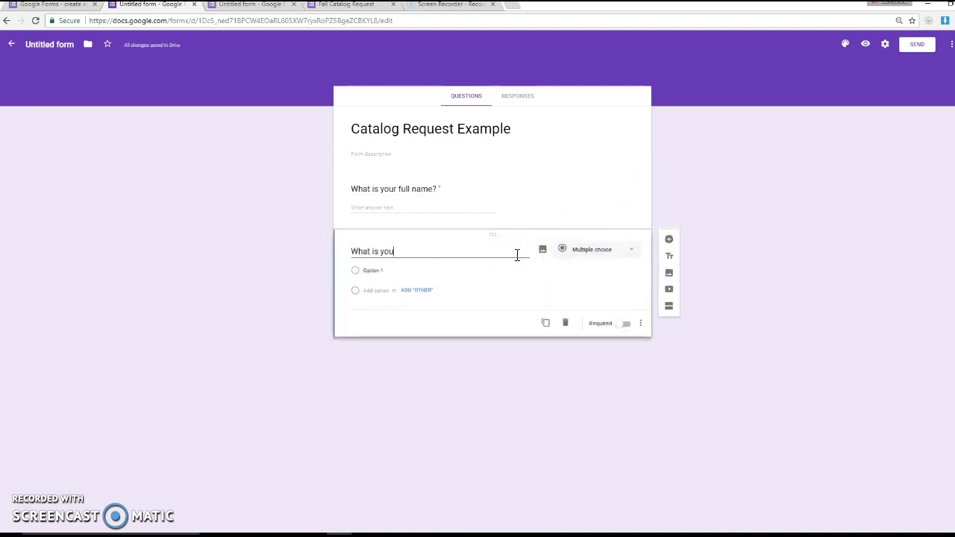
type("r full mailing address?")
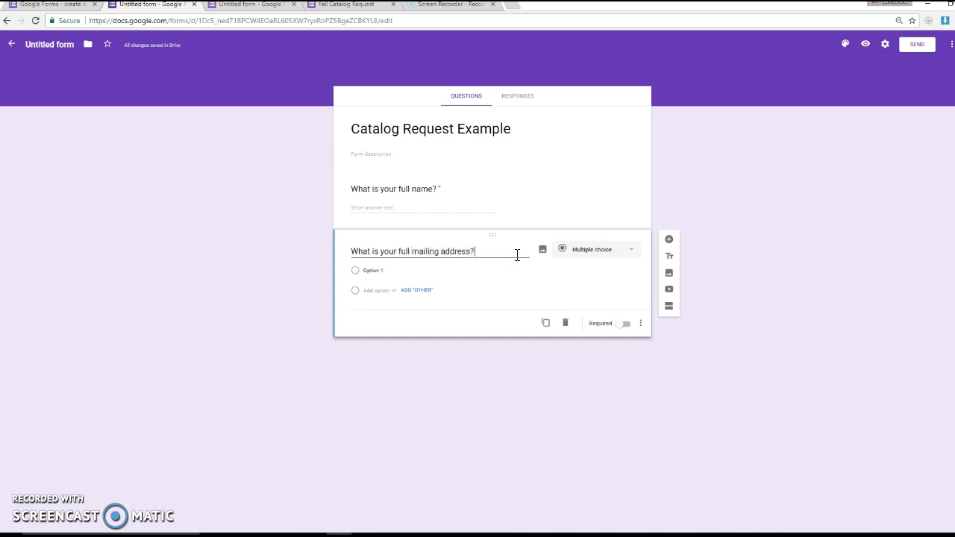
left_click(619, 309)
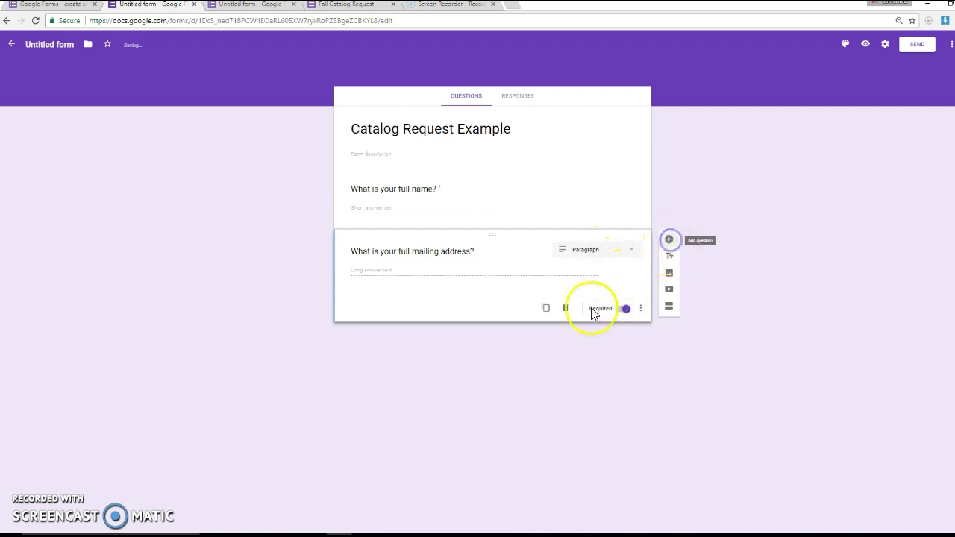
type("Ar")
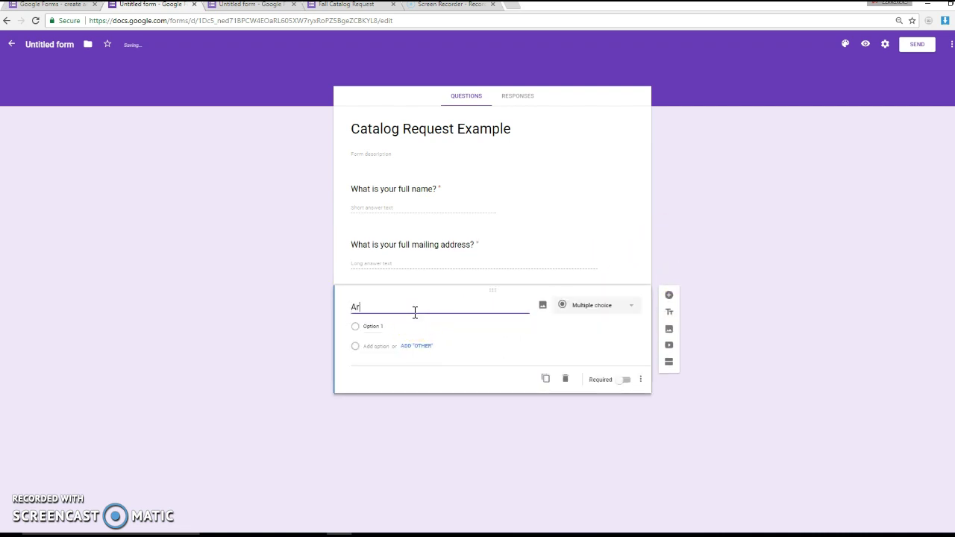
type("e you intere")
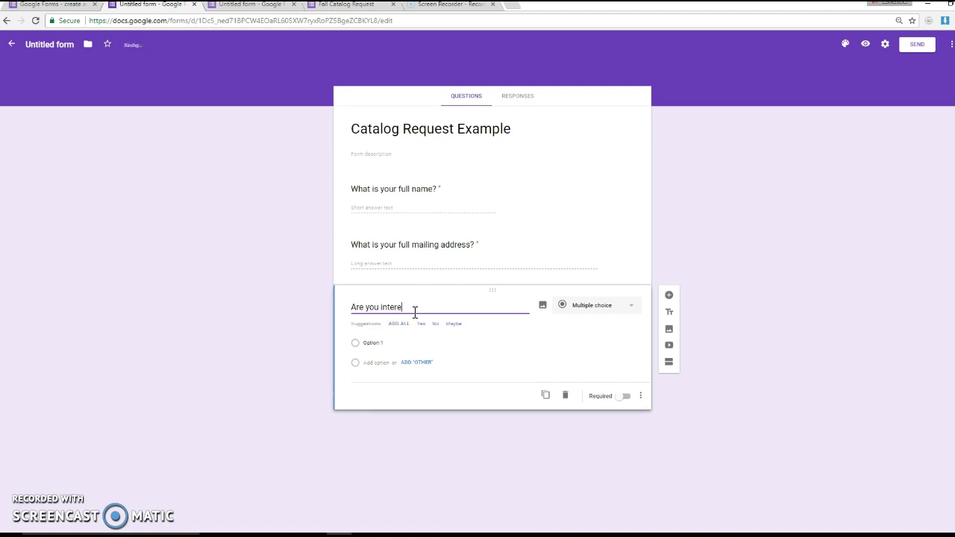
type("sted in more information on")
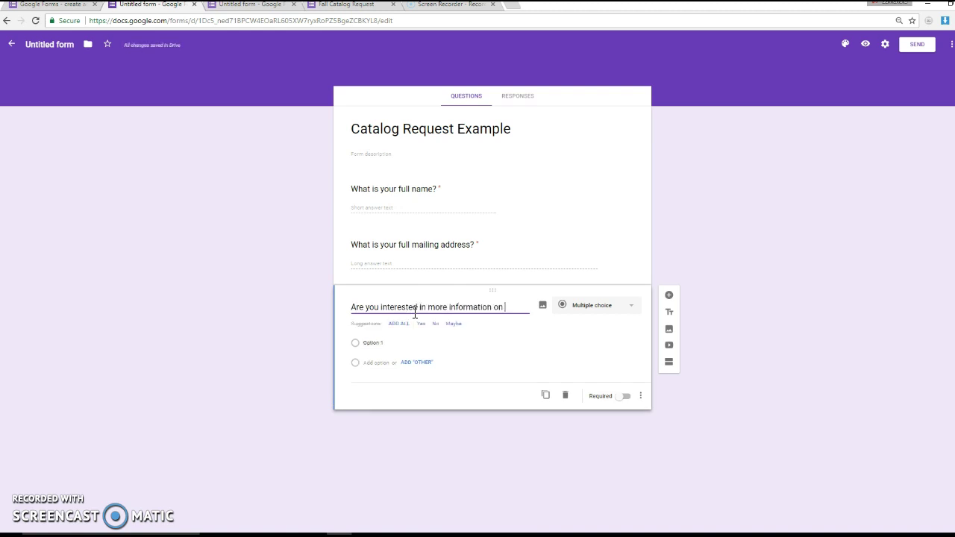
type(" our business")
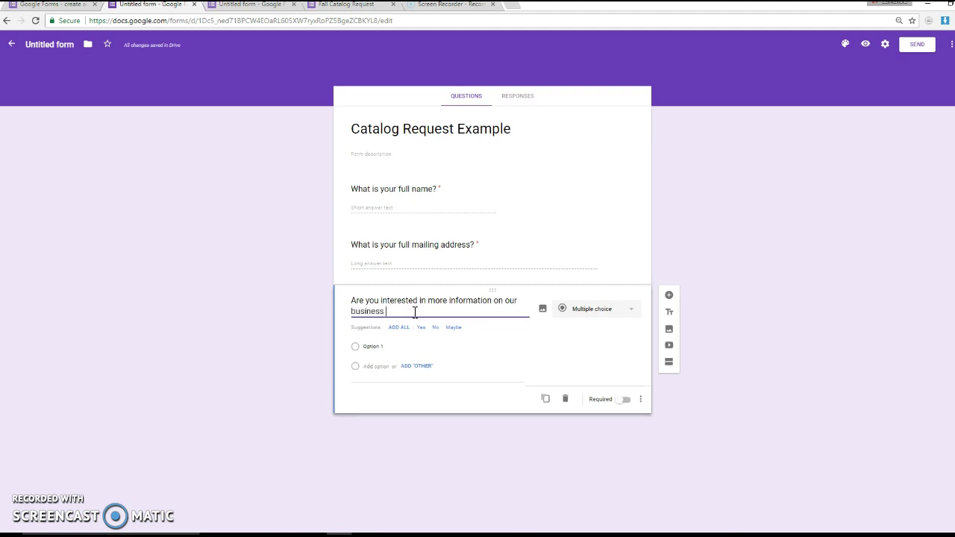
type(" opportunity")
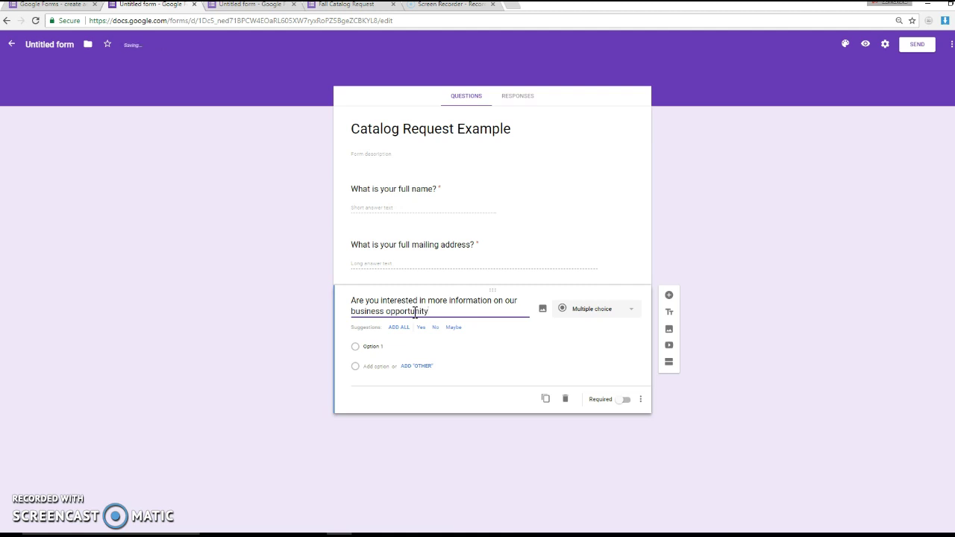
type(", ")
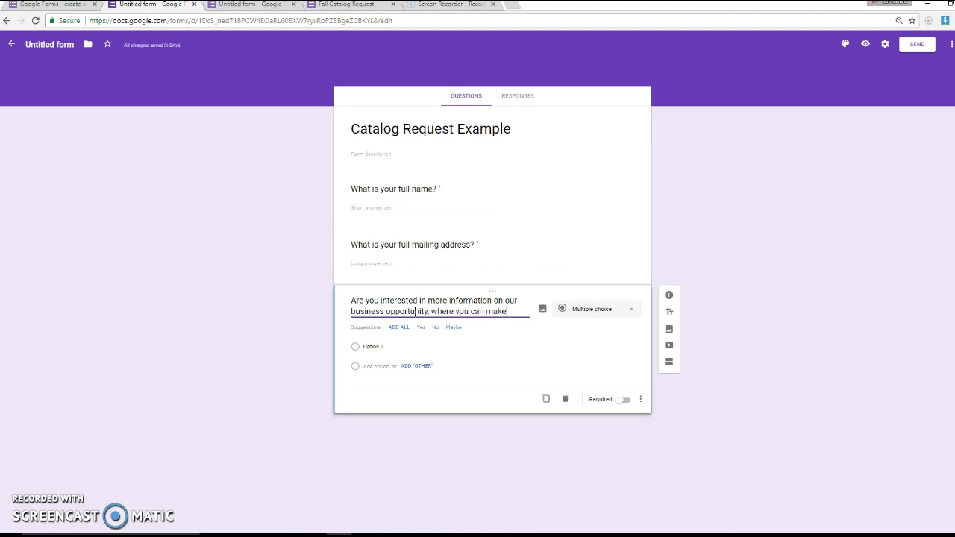
type("where you can make extra ")
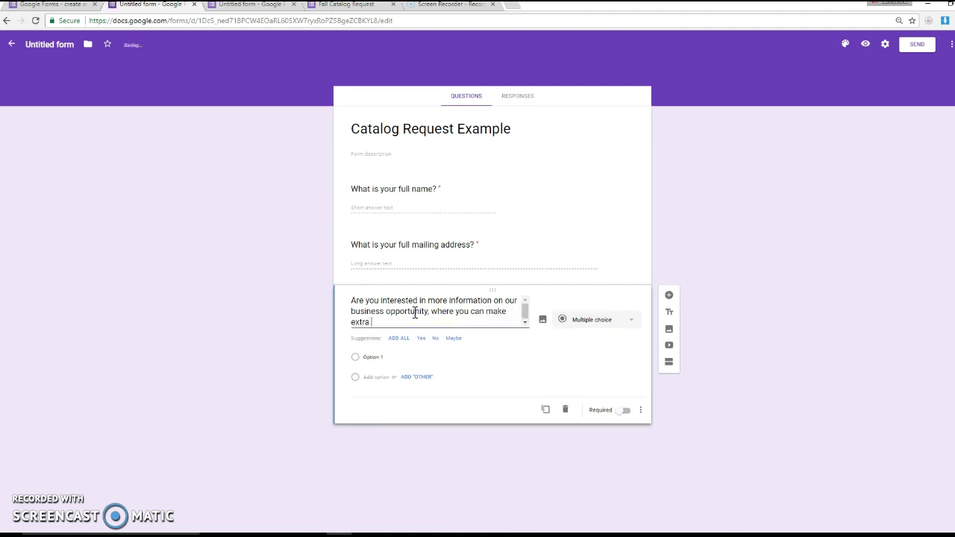
type("cash")
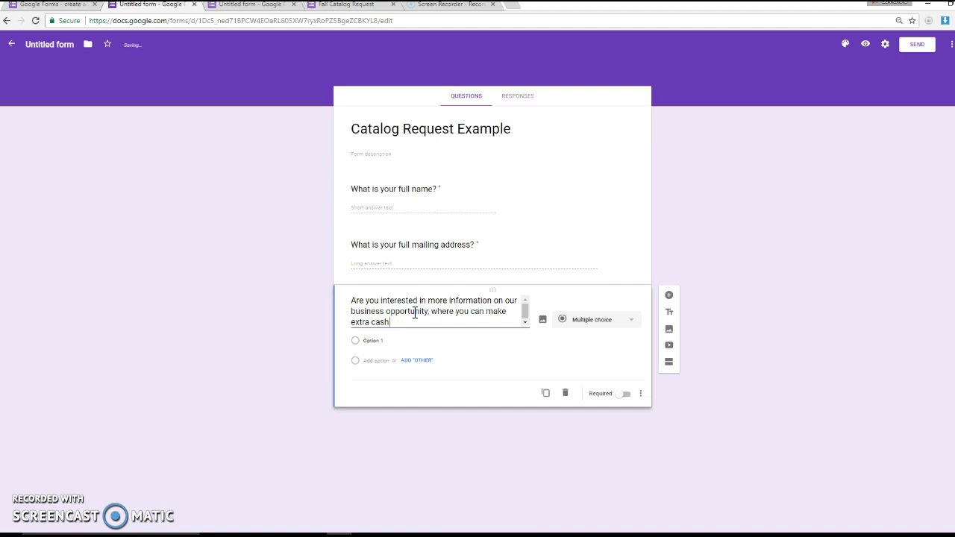
type(". earn free products an")
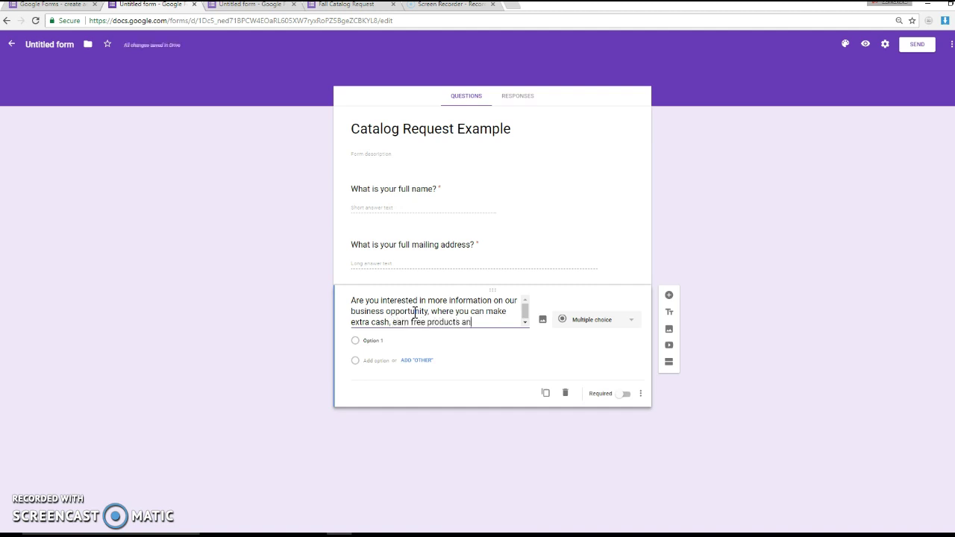
type("have some girl time")
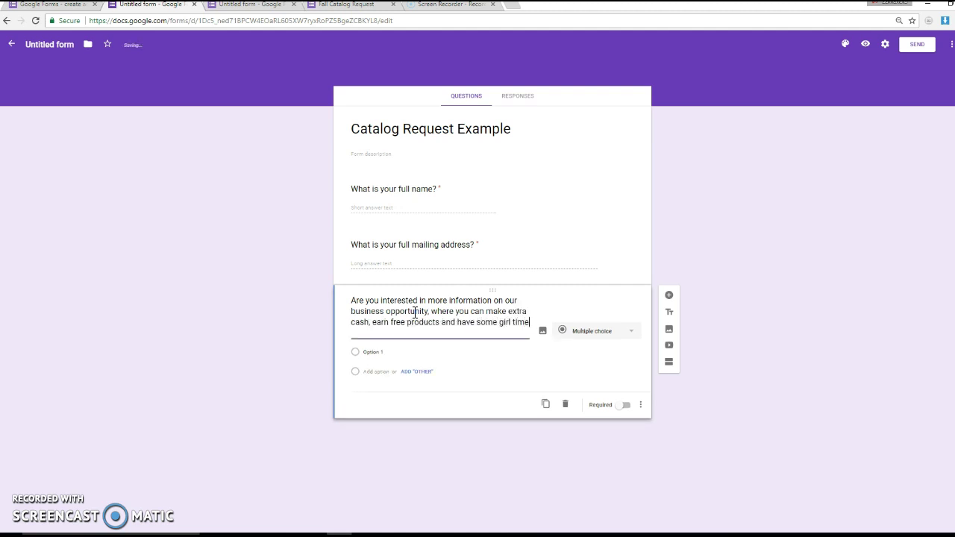
type("?")
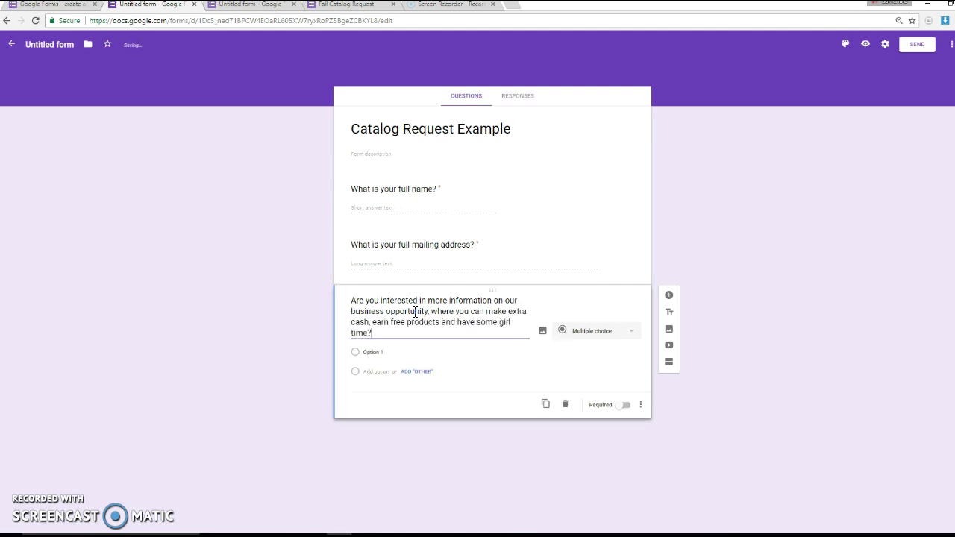
Give the interest question the options 'Yes, I would love more info!' and 'No, thank you!', without Other.
left_click(397, 350)
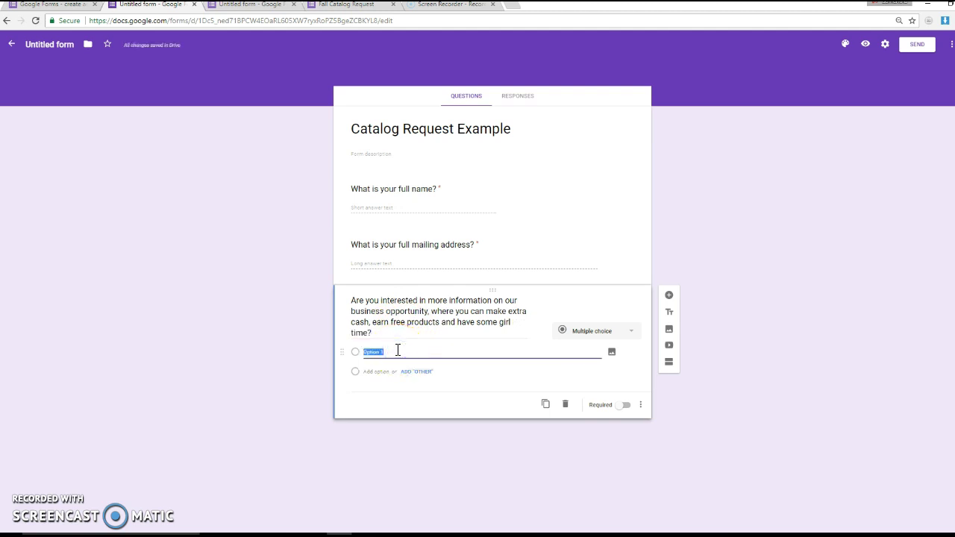
type("Yes, I would love more info!")
left_click(388, 375)
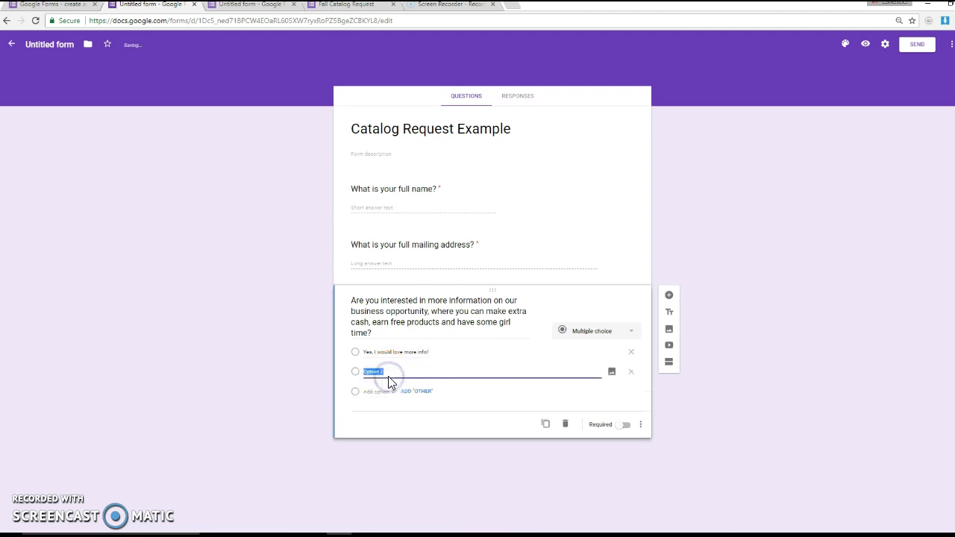
type("MAy")
type("ybe")
left_click(404, 392)
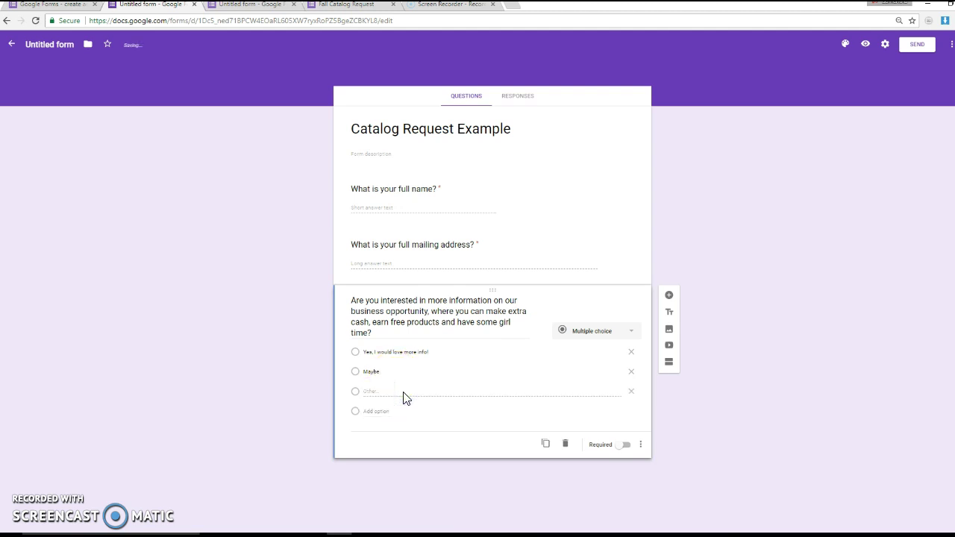
left_click(386, 392)
left_click(631, 399)
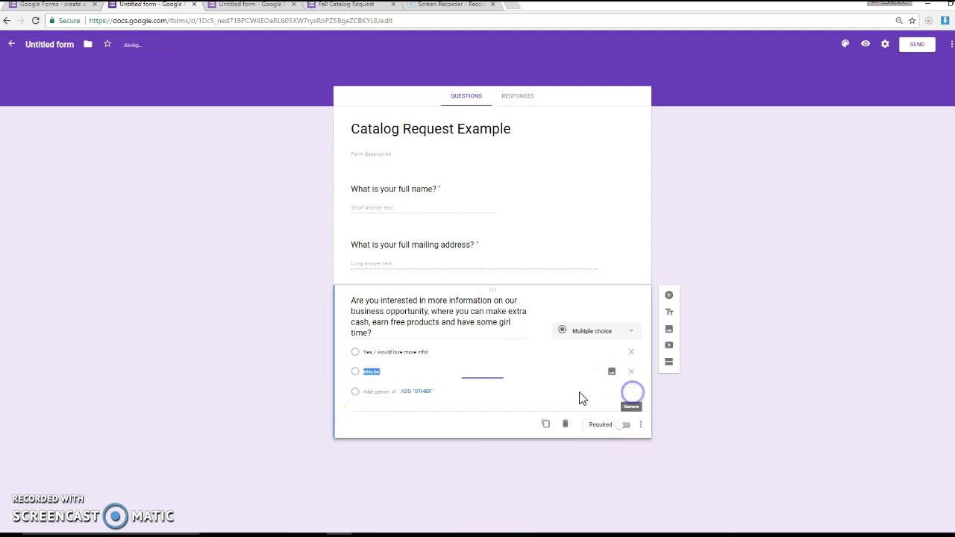
type("N")
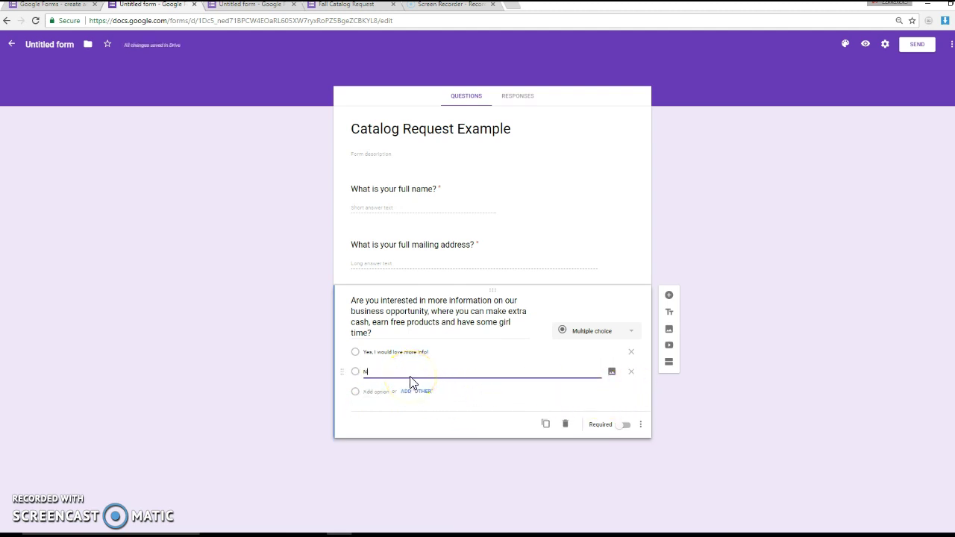
type("o, thank you!")
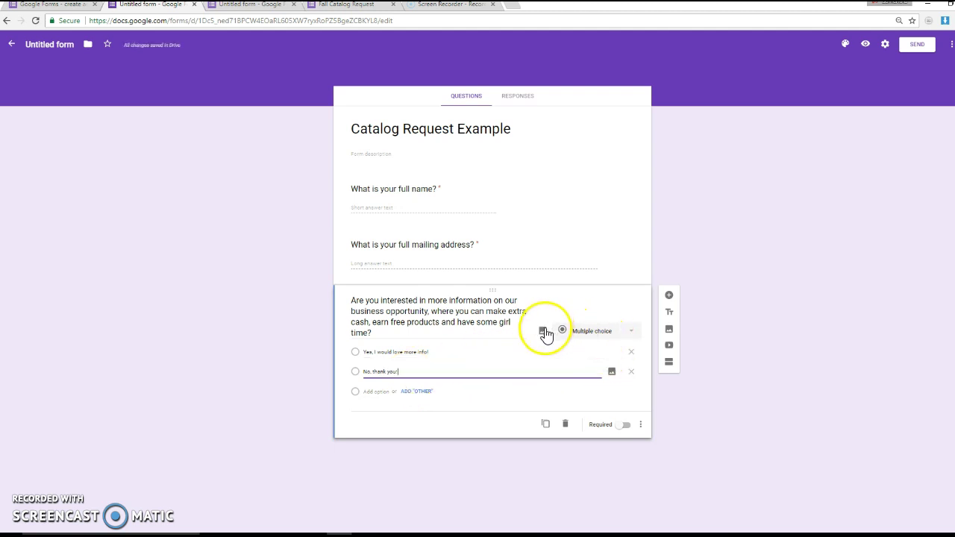
Upload the 2017-07-14_1155 photo from Pictures > fall17 to the interest question.
left_click(544, 332)
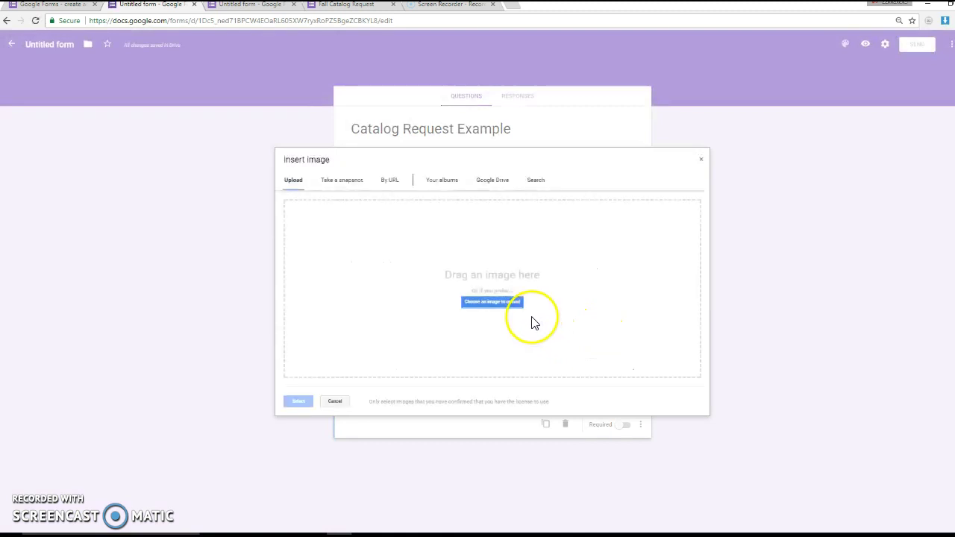
left_click(497, 306)
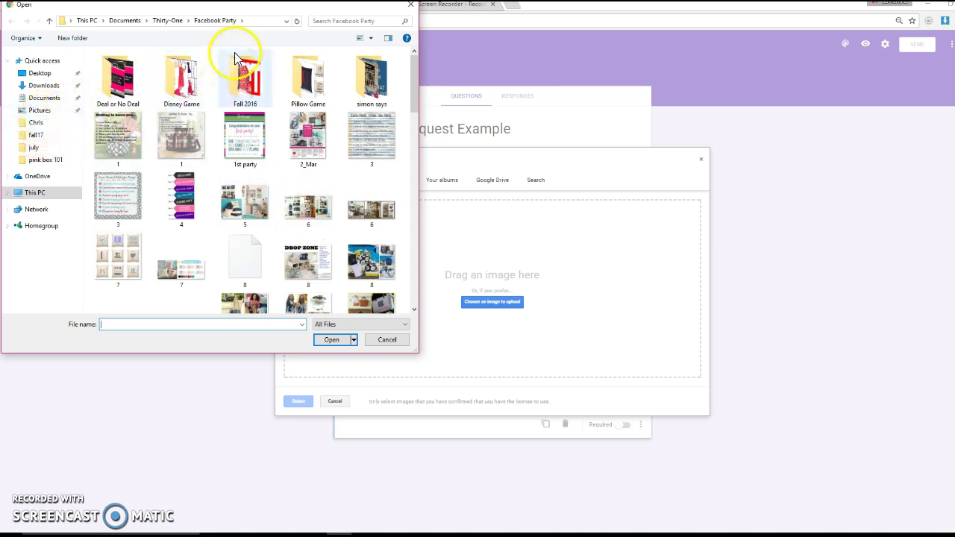
left_click(37, 110)
left_click(51, 111)
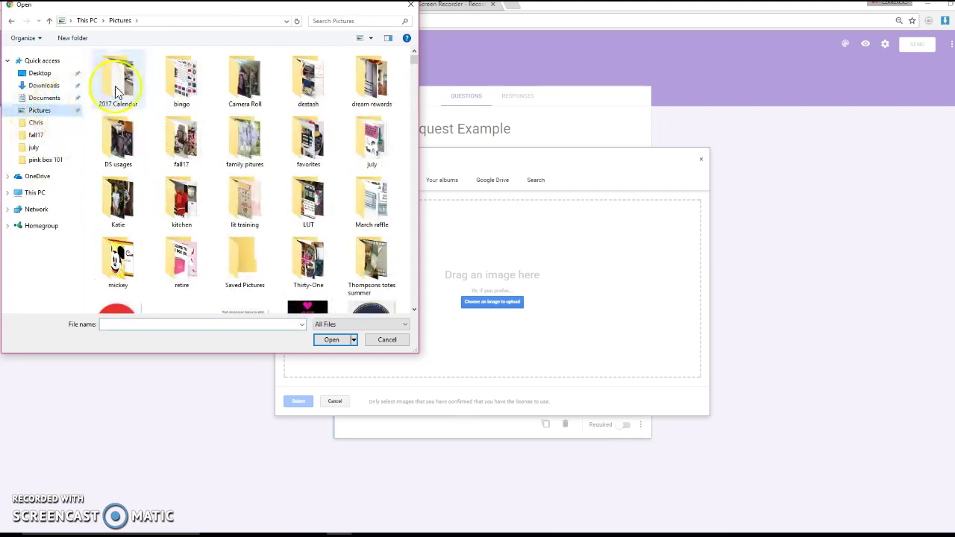
double_click(182, 140)
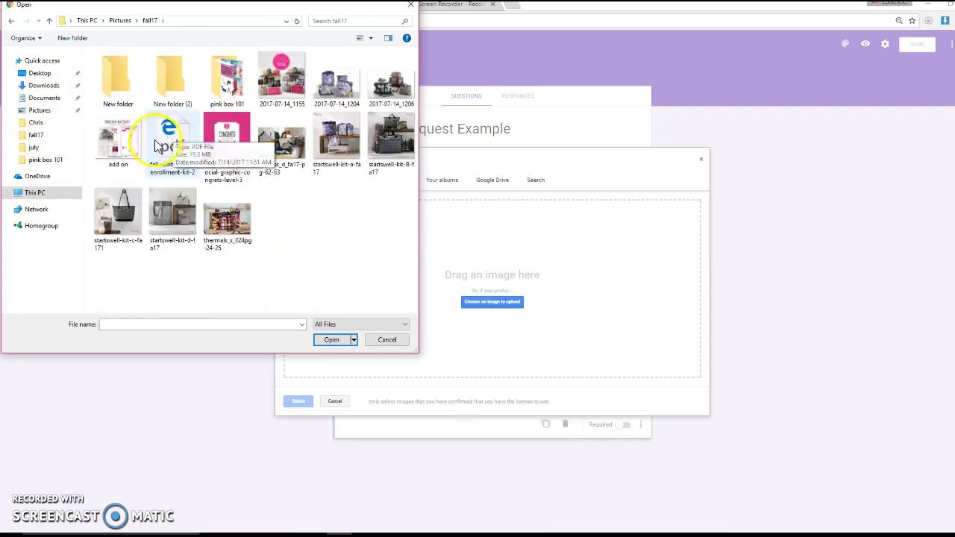
left_click(282, 94)
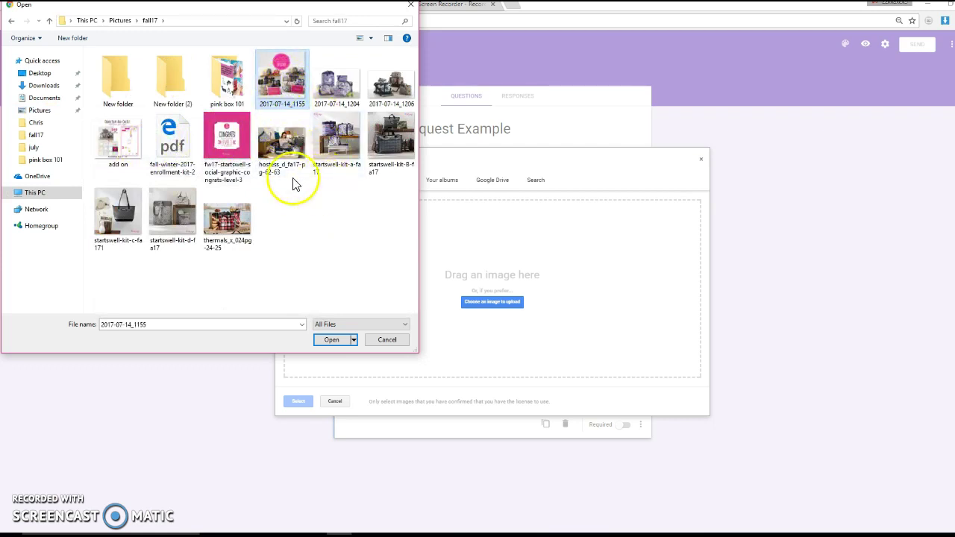
left_click(333, 340)
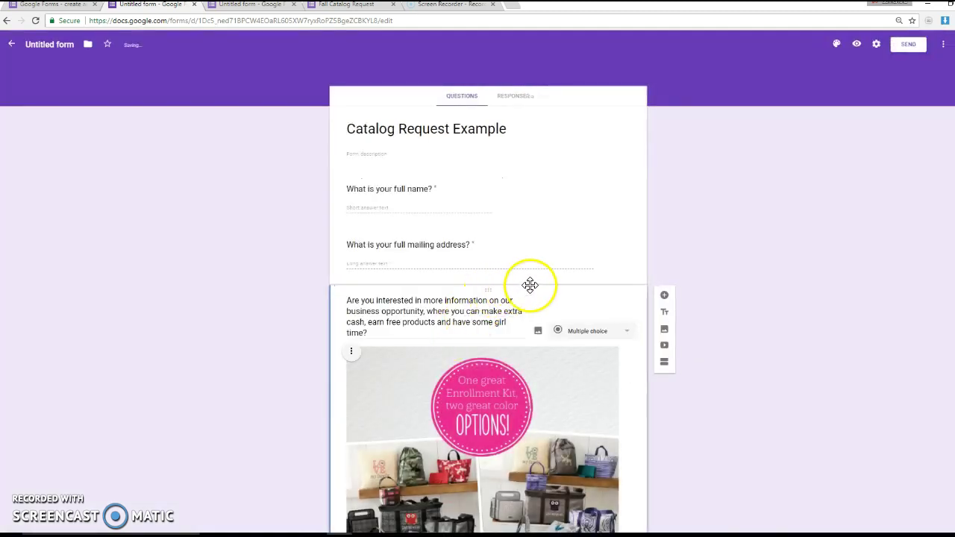
Add a question below the interest question and make it Short answer.
scroll(535, 291, "down", 1)
scroll(534, 291, "down", 2)
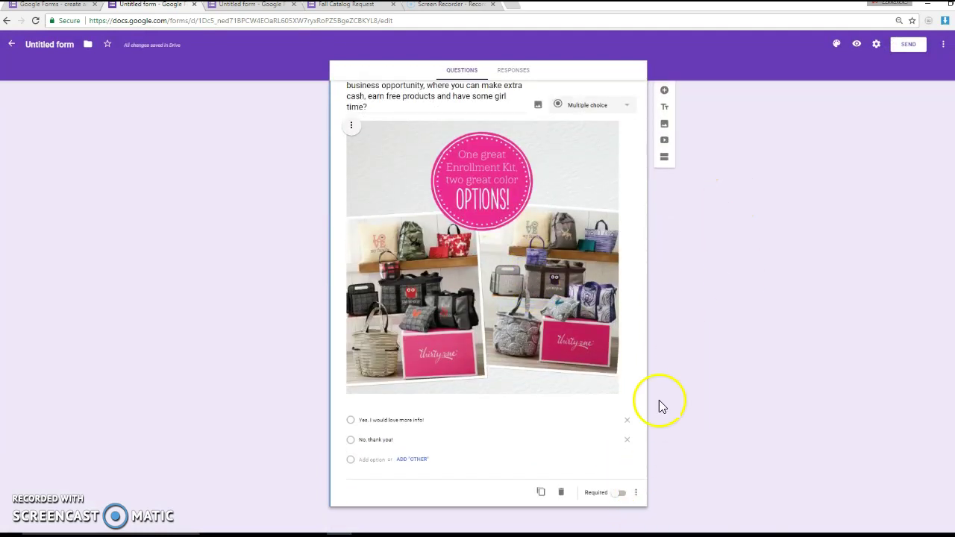
left_click(665, 92)
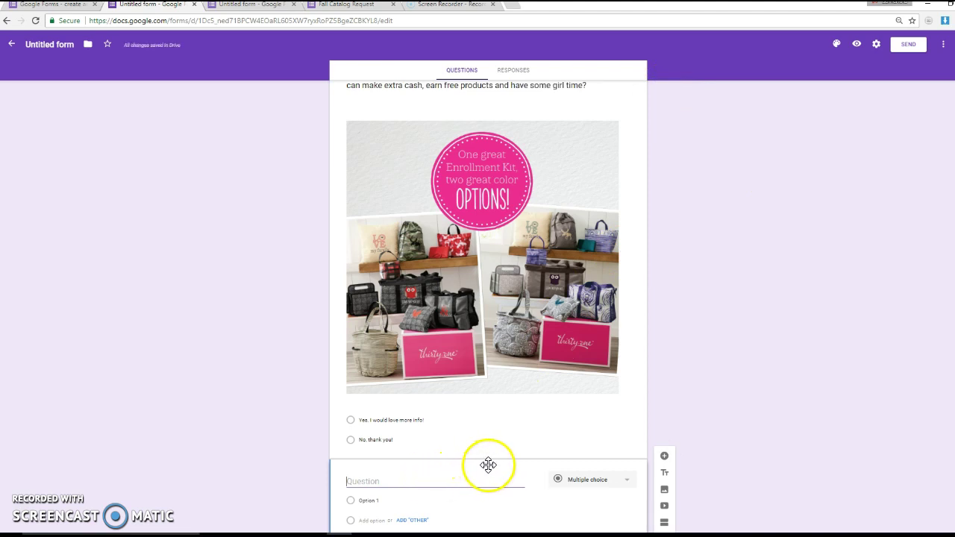
left_click_drag(488, 465, 527, 469)
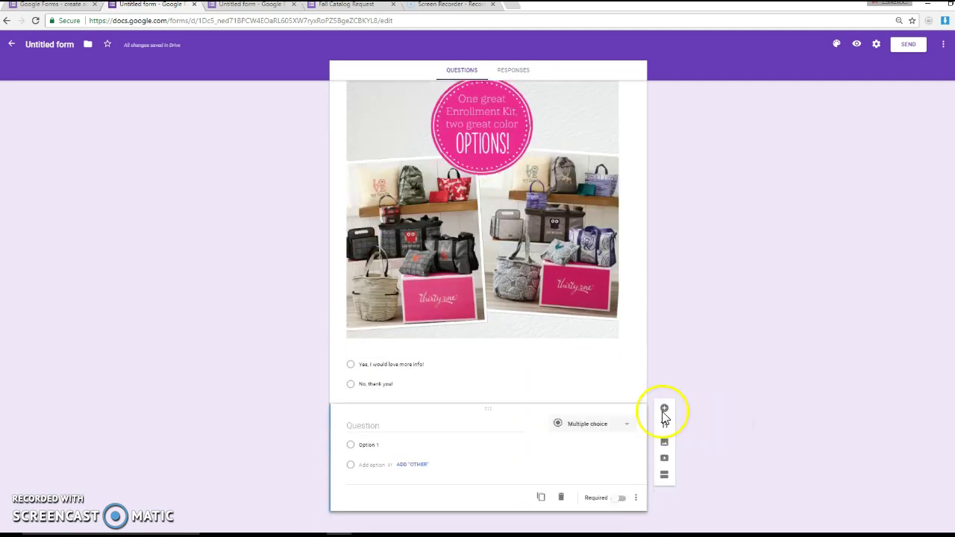
left_click(591, 419)
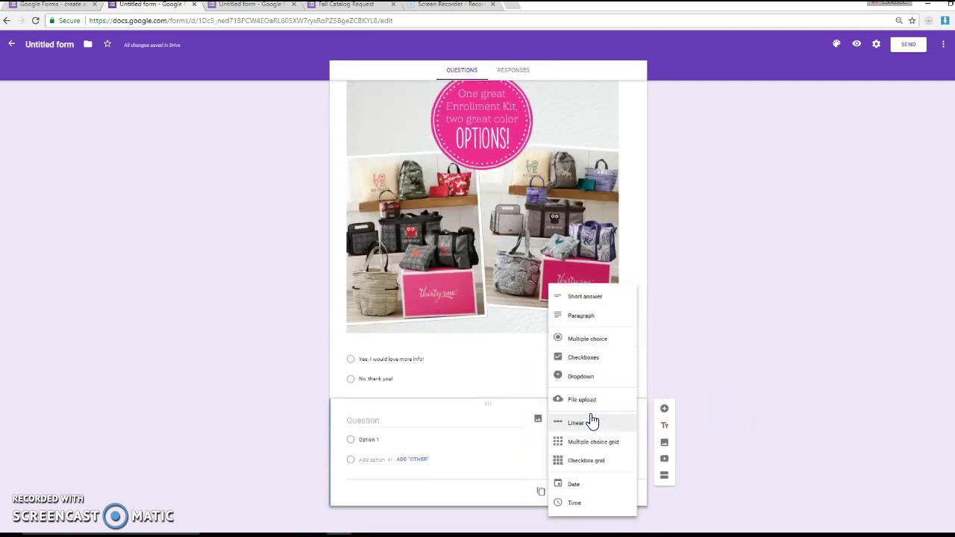
left_click(586, 298)
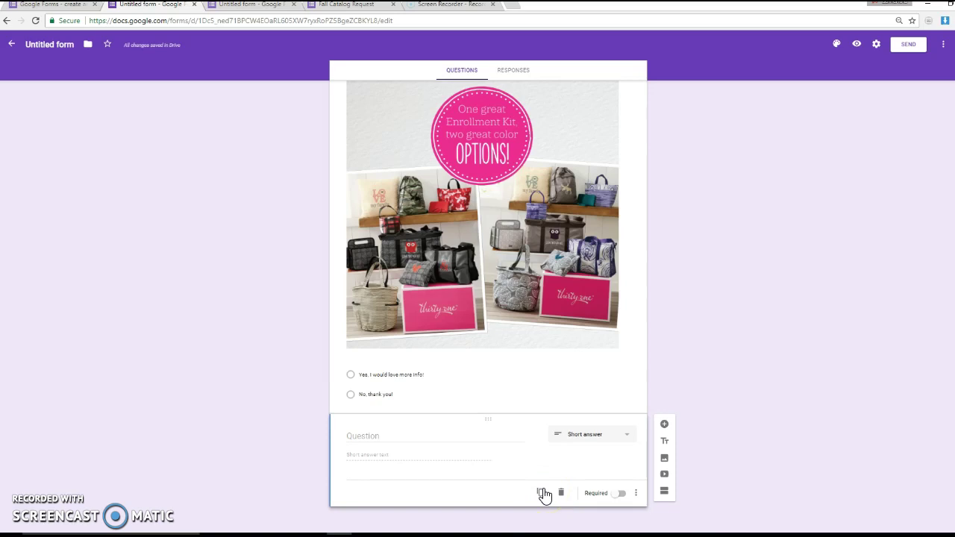
scroll(726, 363, "up", 4)
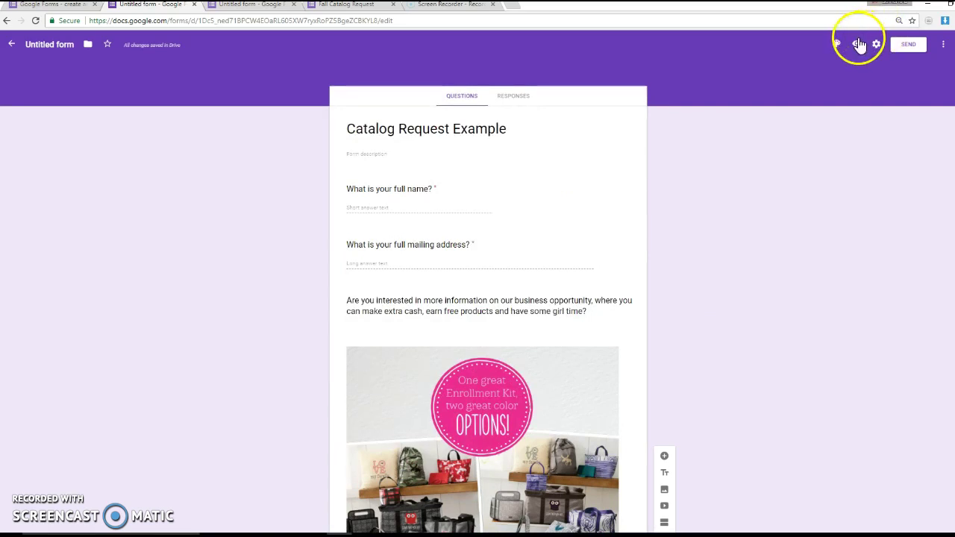
left_click(859, 46)
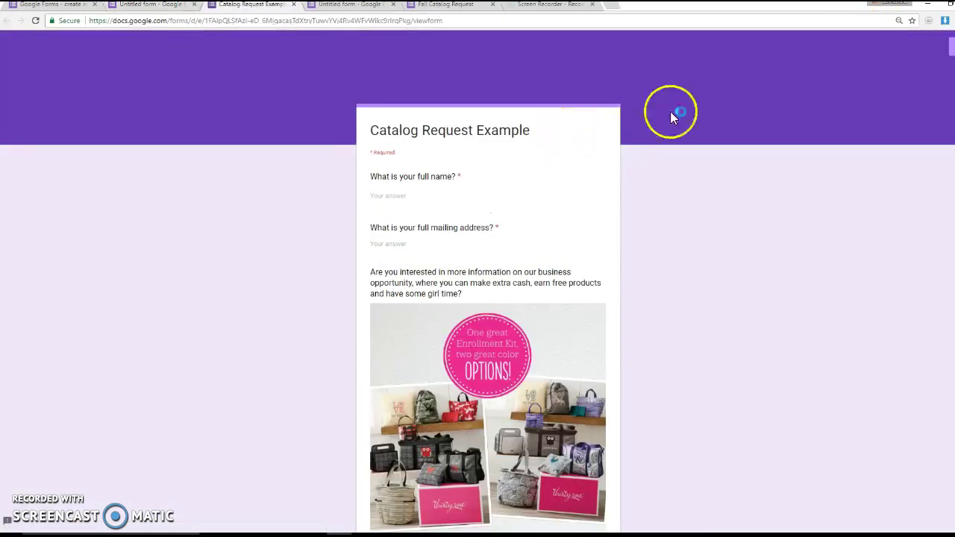
scroll(691, 195, "down", 5)
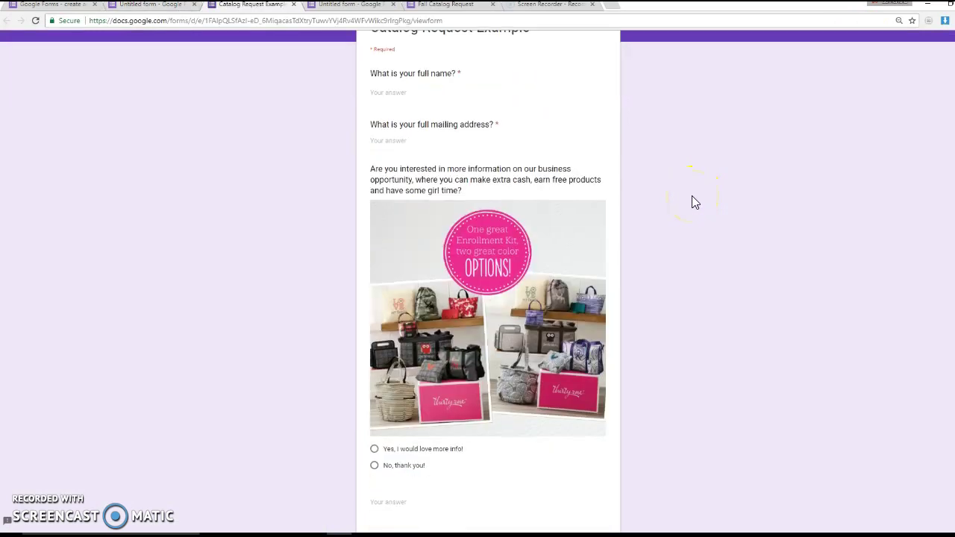
scroll(691, 201, "up", 5)
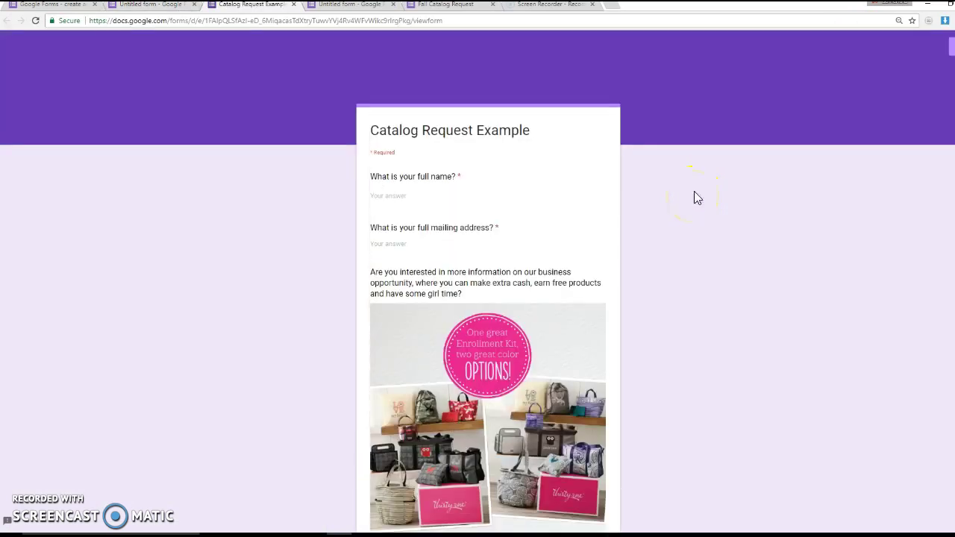
left_click(293, 5)
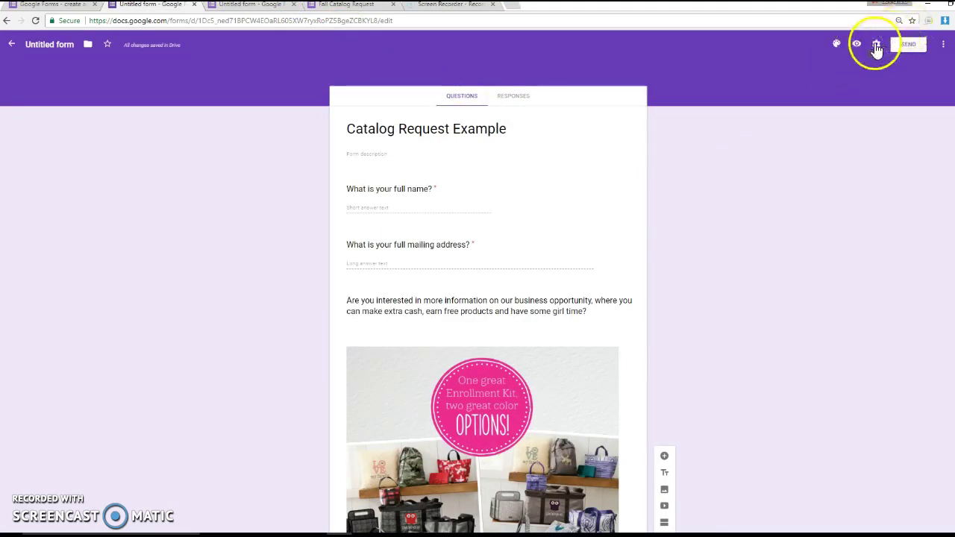
Copy the form's shortened share link from the Send dialog, then close the dialog.
left_click(908, 44)
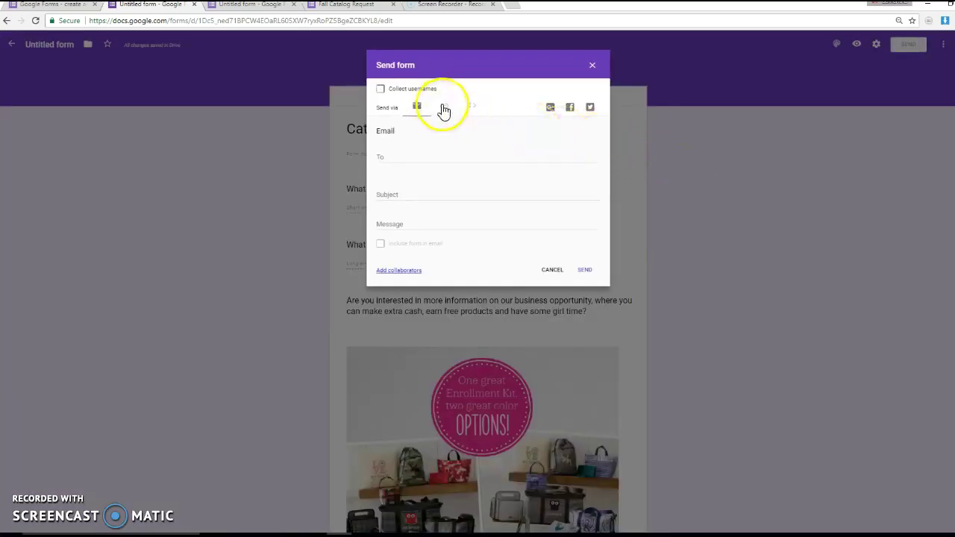
left_click(443, 109)
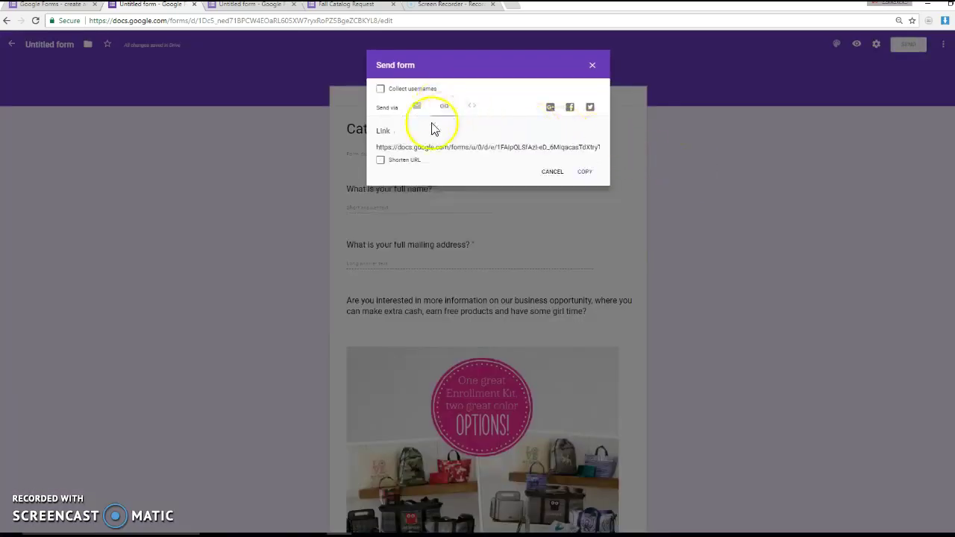
left_click(381, 159)
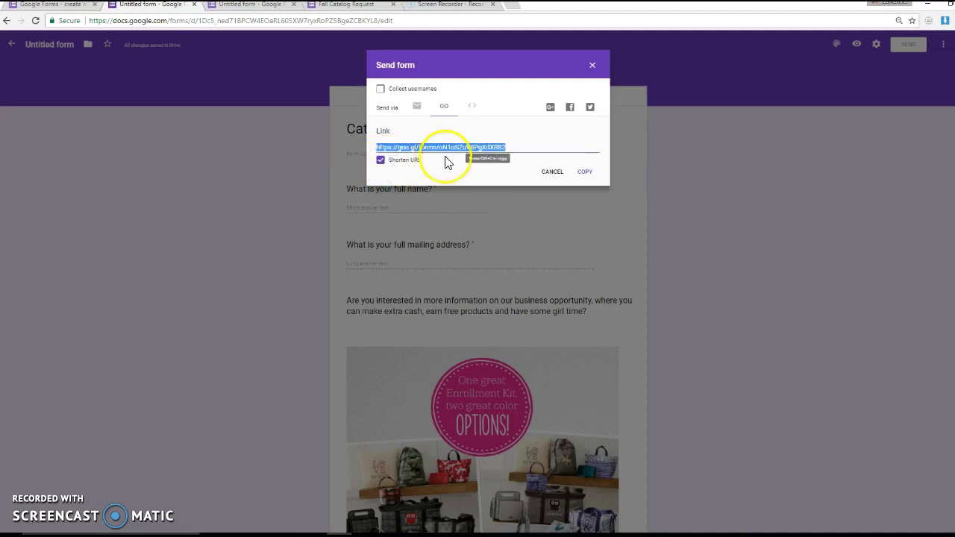
left_click(584, 172)
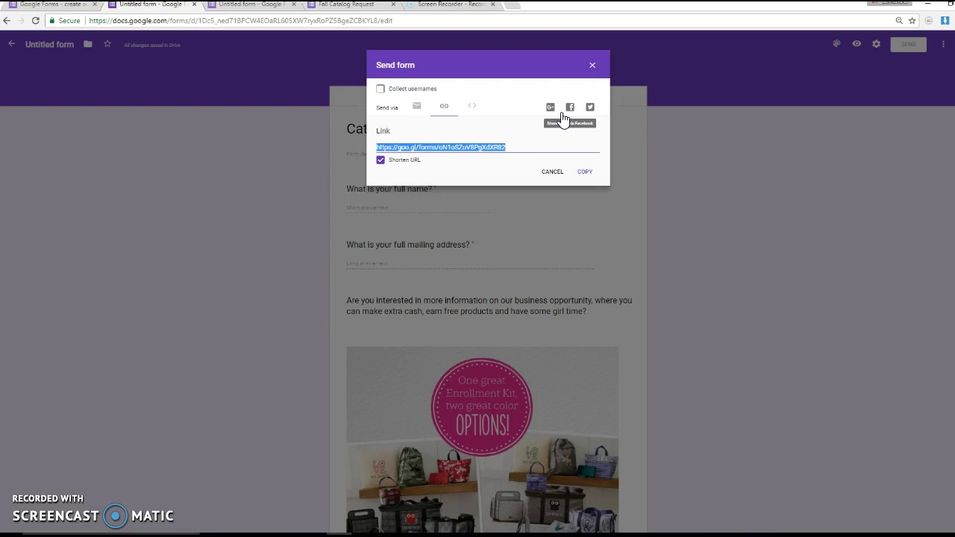
left_click(552, 178)
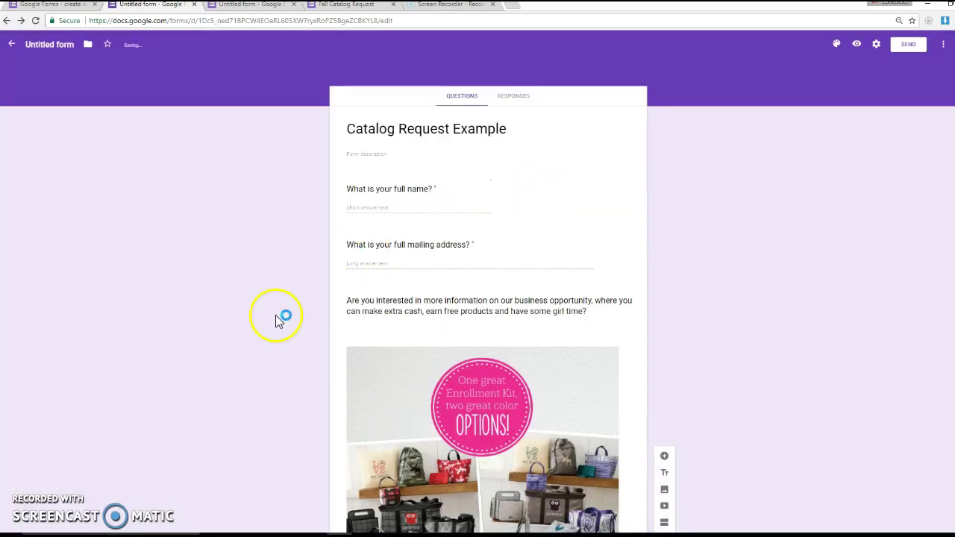